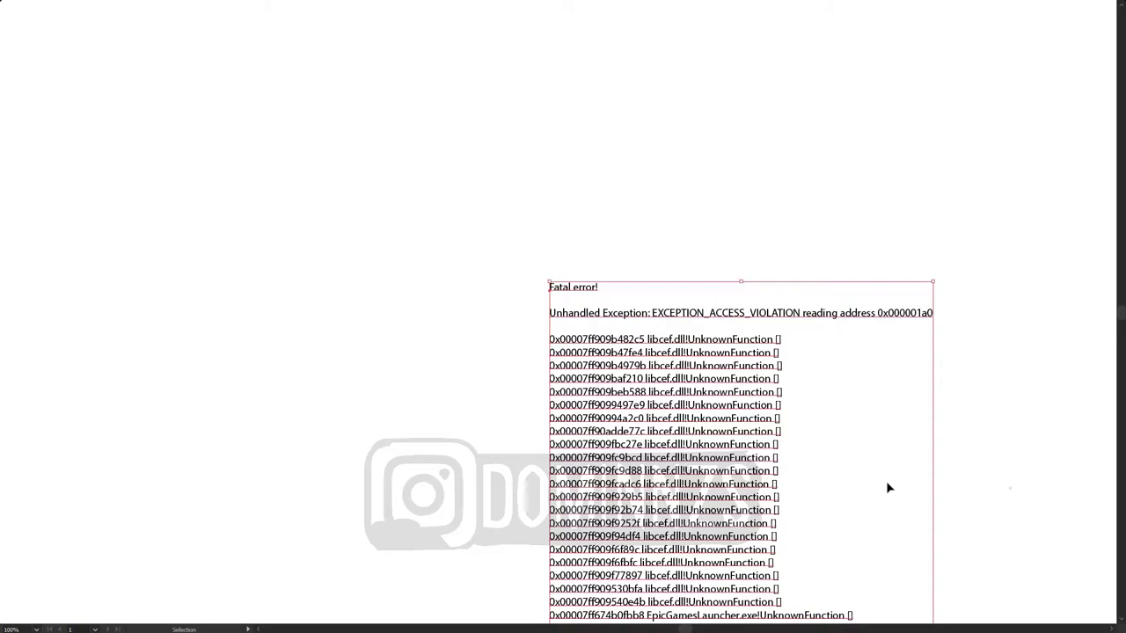
pyautogui.moveTo(844, 209)
pyautogui.mouseDown()
pyautogui.moveTo(809, 472)
pyautogui.moveTo(704, 506)
pyautogui.mouseUp()
pyautogui.moveTo(466, 444); pyautogui.dragTo(826, 497)
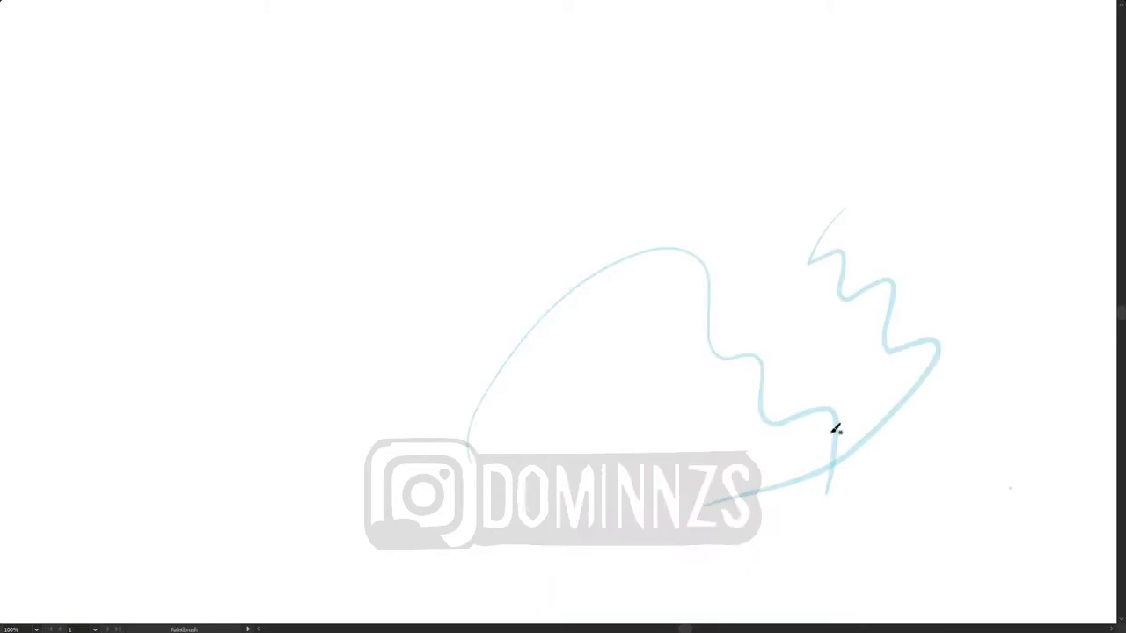
pyautogui.hotkey('ctrl', 'z')
pyautogui.hotkey('ctrl', 'z')
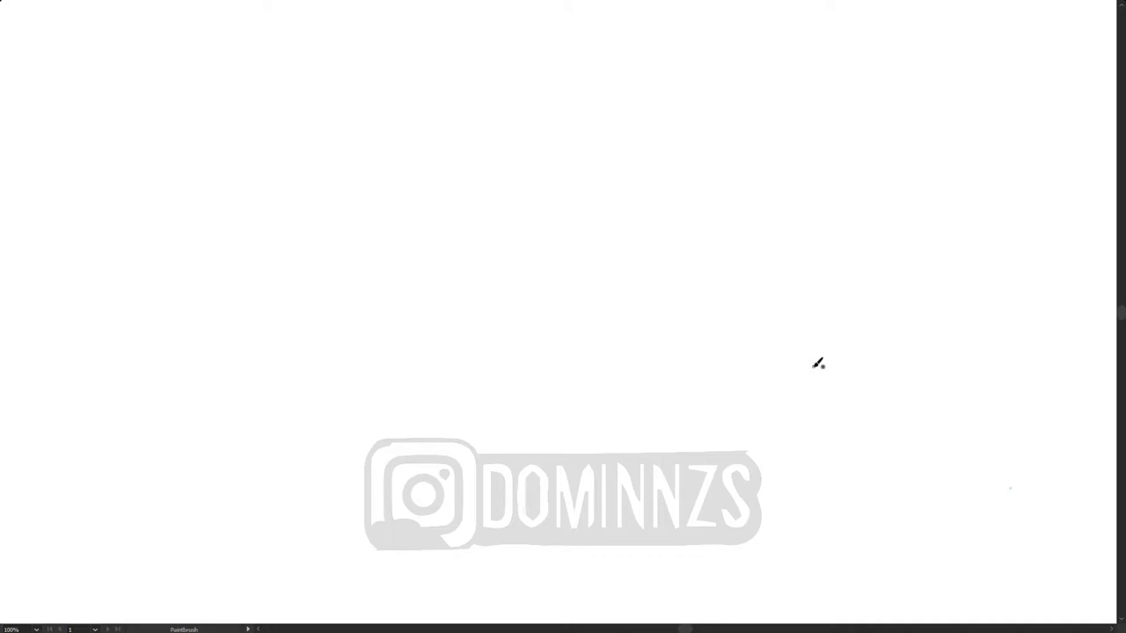
# Rough in a large circle for the figure's hips with light blue Paintbrush strokes
pyautogui.moveTo(480, 483); pyautogui.dragTo(498, 522)
pyautogui.moveTo(479, 461); pyautogui.dragTo(517, 390)
pyautogui.moveTo(479, 485)
pyautogui.mouseDown()
pyautogui.moveTo(558, 391)
pyautogui.moveTo(528, 455)
pyautogui.moveTo(555, 412)
pyautogui.mouseUp()
pyautogui.moveTo(481, 459); pyautogui.dragTo(563, 425)
pyautogui.moveTo(485, 462); pyautogui.dragTo(572, 473)
pyautogui.moveTo(501, 422); pyautogui.dragTo(598, 480)
pyautogui.moveTo(572, 416); pyautogui.dragTo(571, 534)
# Sketch the tapered torso rising from the hip circle, closed by a shoulder line with two shoulder circles
pyautogui.moveTo(618, 463)
pyautogui.mouseDown()
pyautogui.moveTo(577, 489)
pyautogui.moveTo(602, 502)
pyautogui.moveTo(553, 534)
pyautogui.moveTo(502, 428)
pyautogui.moveTo(552, 426)
pyautogui.moveTo(548, 480)
pyautogui.moveTo(511, 312)
pyautogui.moveTo(537, 194)
pyautogui.mouseUp()
pyautogui.moveTo(556, 484)
pyautogui.mouseDown()
pyautogui.moveTo(588, 297)
pyautogui.moveTo(580, 343)
pyautogui.moveTo(628, 211)
pyautogui.moveTo(561, 198)
pyautogui.moveTo(604, 203)
pyautogui.moveTo(593, 211)
pyautogui.moveTo(614, 193)
pyautogui.mouseUp()
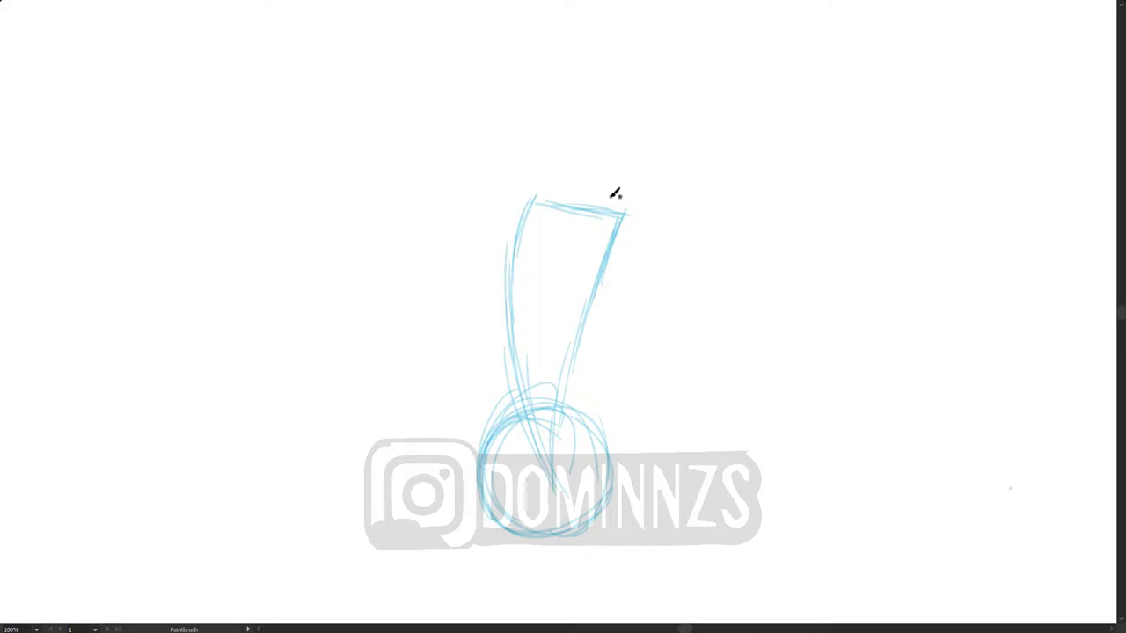
pyautogui.moveTo(567, 247)
pyautogui.mouseDown()
pyautogui.moveTo(580, 229)
pyautogui.moveTo(571, 205)
pyautogui.moveTo(557, 229)
pyautogui.moveTo(610, 225)
pyautogui.moveTo(634, 246)
pyautogui.moveTo(636, 226)
pyautogui.moveTo(623, 244)
pyautogui.moveTo(633, 230)
pyautogui.mouseUp()
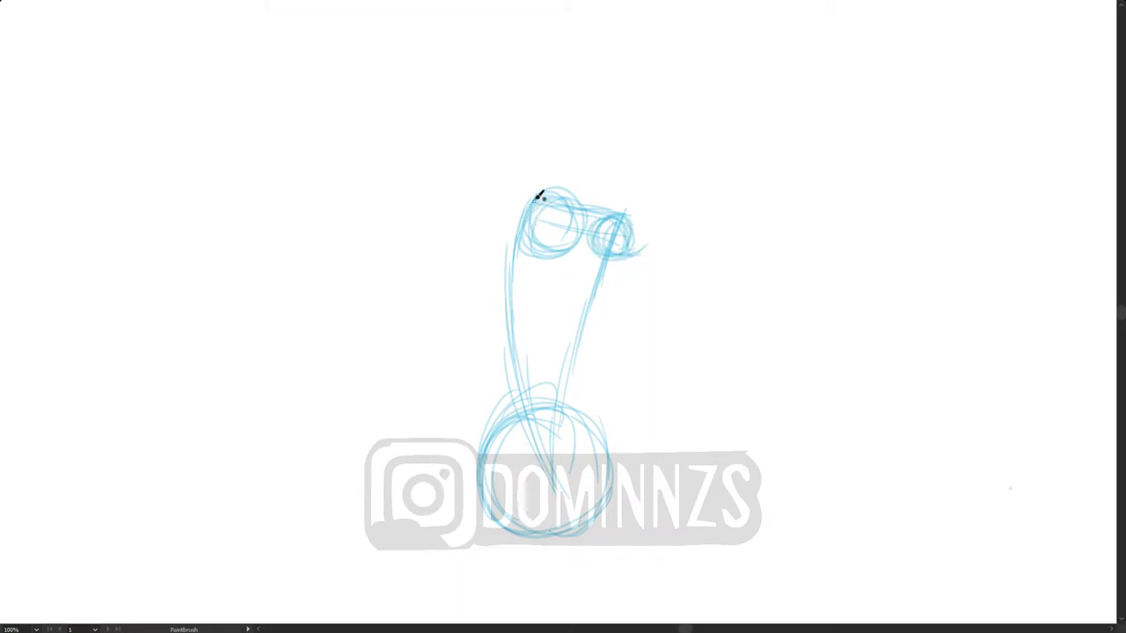
# Block in the near arm hanging from the larger shoulder circle, with upper arm, forearm and hand shapes
pyautogui.moveTo(541, 193)
pyautogui.mouseDown()
pyautogui.moveTo(530, 286)
pyautogui.moveTo(535, 193)
pyautogui.moveTo(572, 314)
pyautogui.moveTo(549, 387)
pyautogui.moveTo(528, 272)
pyautogui.moveTo(544, 188)
pyautogui.mouseUp()
pyautogui.moveTo(560, 304)
pyautogui.mouseDown()
pyautogui.moveTo(568, 287)
pyautogui.moveTo(543, 421)
pyautogui.moveTo(554, 498)
pyautogui.moveTo(595, 495)
pyautogui.moveTo(572, 322)
pyautogui.moveTo(589, 364)
pyautogui.moveTo(572, 485)
pyautogui.moveTo(547, 360)
pyautogui.moveTo(592, 405)
pyautogui.moveTo(563, 226)
pyautogui.mouseUp()
pyautogui.moveTo(559, 507)
pyautogui.mouseDown()
pyautogui.moveTo(583, 502)
pyautogui.moveTo(578, 547)
pyautogui.mouseUp()
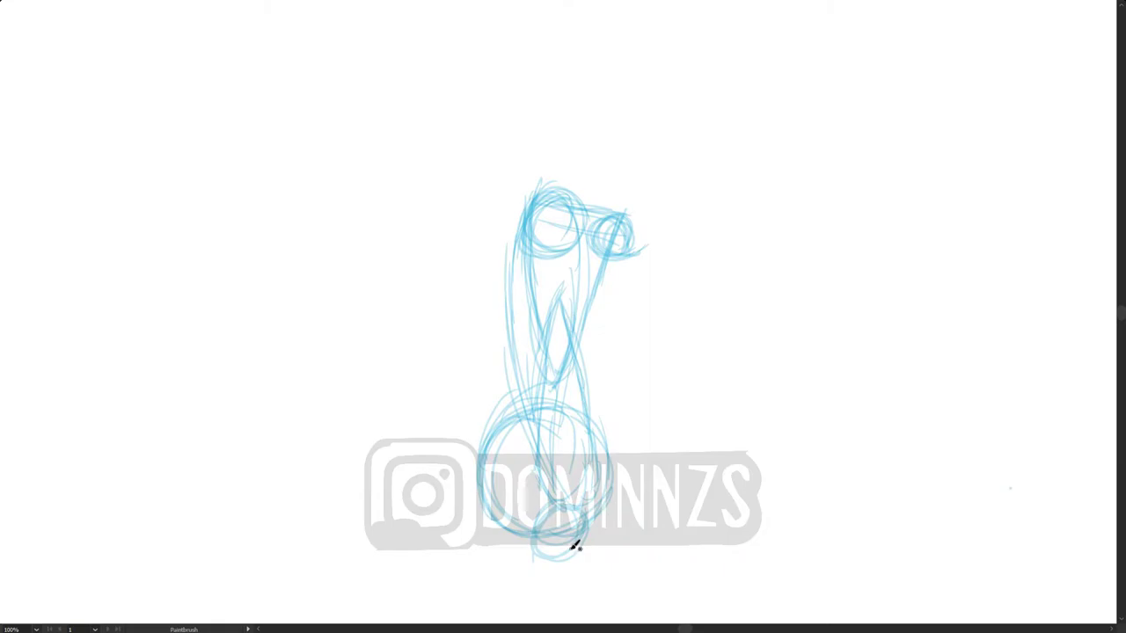
# Sketch the long sleeve sides around the near arm and block in the far arm with its hand
pyautogui.moveTo(525, 508); pyautogui.dragTo(521, 228)
pyautogui.moveTo(594, 525); pyautogui.dragTo(583, 245)
pyautogui.moveTo(575, 246); pyautogui.dragTo(592, 518)
pyautogui.moveTo(573, 257); pyautogui.dragTo(577, 506)
pyautogui.moveTo(526, 507); pyautogui.dragTo(513, 226)
pyautogui.moveTo(616, 227)
pyautogui.mouseDown()
pyautogui.moveTo(621, 252)
pyautogui.moveTo(628, 230)
pyautogui.moveTo(645, 372)
pyautogui.moveTo(603, 244)
pyautogui.moveTo(644, 302)
pyautogui.moveTo(633, 226)
pyautogui.moveTo(607, 309)
pyautogui.moveTo(638, 382)
pyautogui.moveTo(633, 326)
pyautogui.moveTo(654, 489)
pyautogui.moveTo(678, 431)
pyautogui.moveTo(651, 349)
pyautogui.moveTo(643, 335)
pyautogui.moveTo(693, 498)
pyautogui.moveTo(678, 485)
pyautogui.moveTo(683, 532)
pyautogui.moveTo(679, 503)
pyautogui.moveTo(638, 483)
pyautogui.moveTo(701, 515)
pyautogui.moveTo(668, 457)
pyautogui.mouseUp()
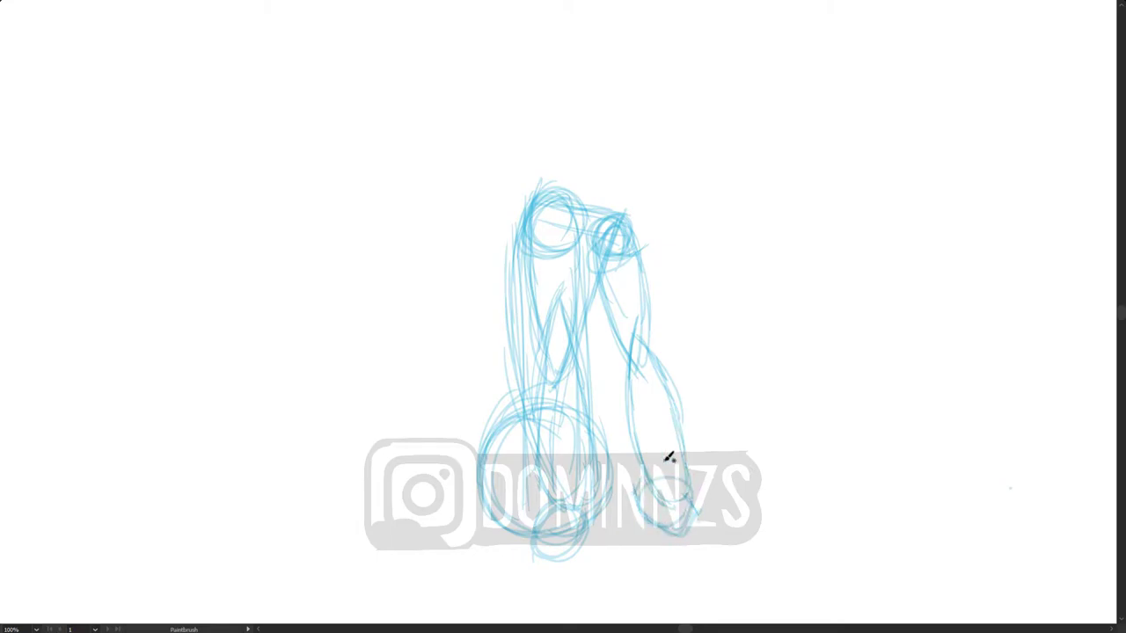
# Sketch the thigh outlines below the hips and the front body contour from the hips up to the shoulder
pyautogui.moveTo(600, 513)
pyautogui.mouseDown()
pyautogui.moveTo(485, 515)
pyautogui.moveTo(484, 465)
pyautogui.moveTo(625, 536)
pyautogui.moveTo(663, 598)
pyautogui.moveTo(655, 621)
pyautogui.mouseUp()
pyautogui.moveTo(605, 432); pyautogui.dragTo(644, 619)
pyautogui.moveTo(487, 452); pyautogui.dragTo(495, 621)
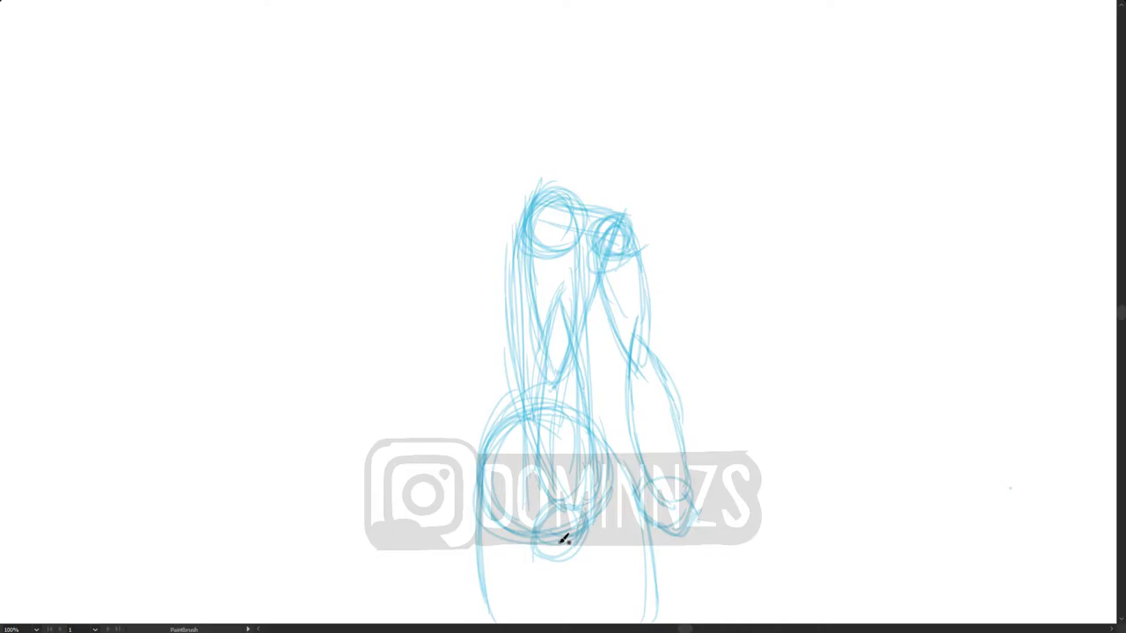
pyautogui.moveTo(489, 473); pyautogui.dragTo(494, 392)
pyautogui.moveTo(549, 195)
pyautogui.mouseDown()
pyautogui.moveTo(498, 243)
pyautogui.moveTo(488, 402)
pyautogui.moveTo(503, 355)
pyautogui.moveTo(494, 250)
pyautogui.mouseUp()
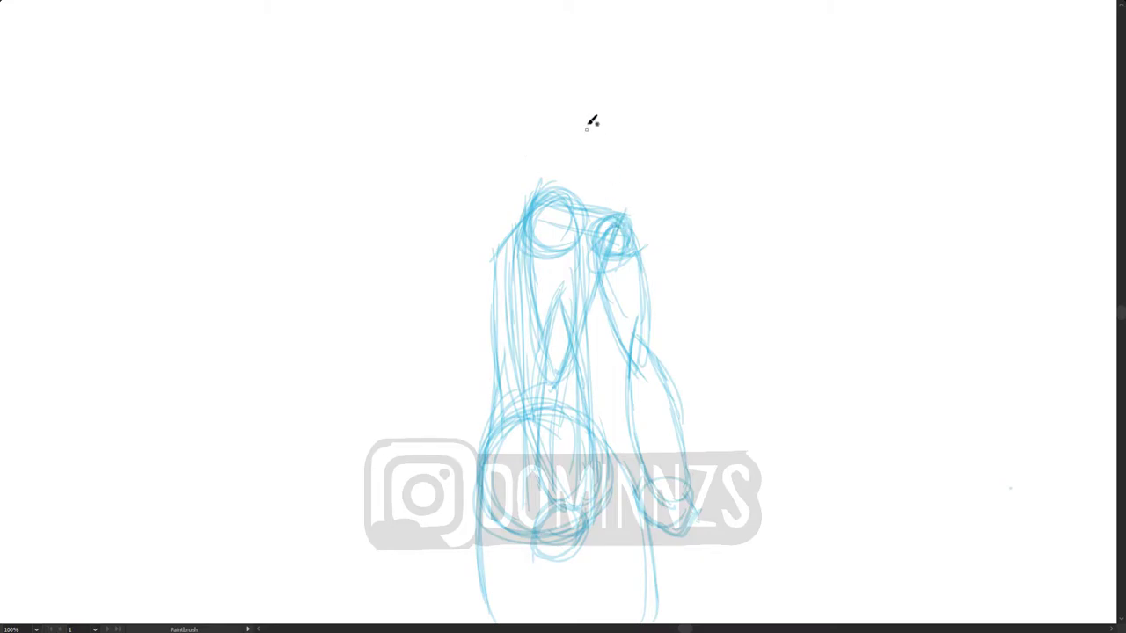
# Sketch the head as overlapping ovals above the shoulders, with three curved horizontal guide lines across the face
pyautogui.moveTo(570, 185)
pyautogui.mouseDown()
pyautogui.moveTo(618, 103)
pyautogui.moveTo(603, 90)
pyautogui.moveTo(605, 125)
pyautogui.moveTo(625, 96)
pyautogui.mouseUp()
pyautogui.moveTo(460, 131)
pyautogui.mouseDown()
pyautogui.moveTo(553, 119)
pyautogui.moveTo(716, 146)
pyautogui.mouseUp()
pyautogui.moveTo(457, 151); pyautogui.dragTo(694, 157)
pyautogui.moveTo(453, 172); pyautogui.dragTo(763, 184)
pyautogui.moveTo(594, 115); pyautogui.dragTo(521, 162)
pyautogui.hotkey('ctrl', 'z')
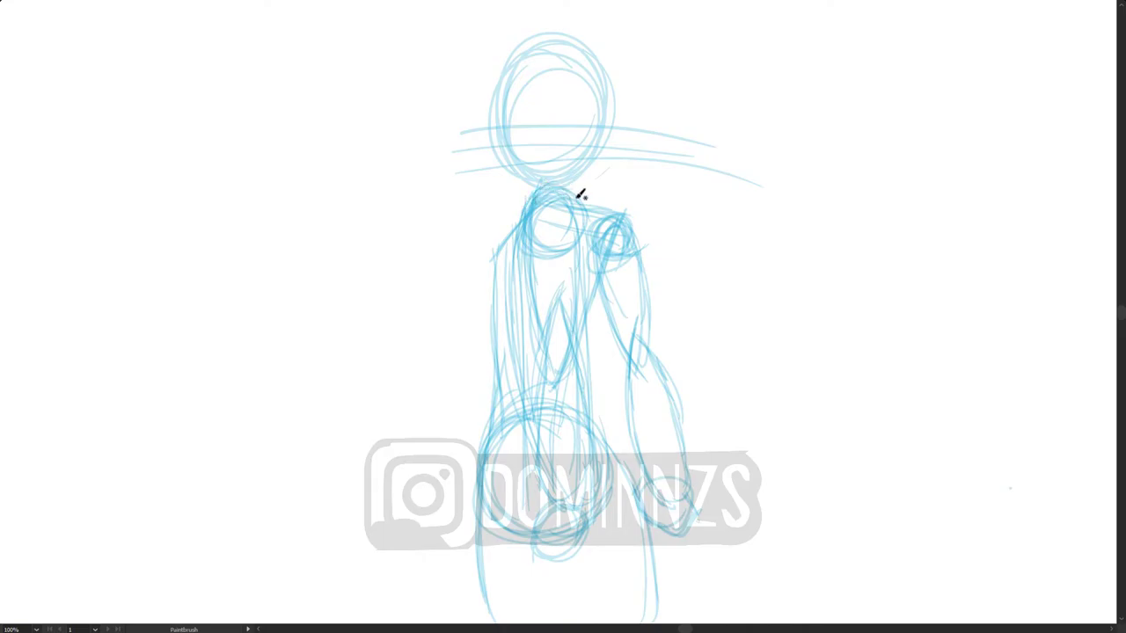
# Sketch the sleeve contours around the far arm and add the back neck line down to the far shoulder
pyautogui.moveTo(635, 234)
pyautogui.mouseDown()
pyautogui.moveTo(644, 281)
pyautogui.moveTo(662, 294)
pyautogui.moveTo(660, 323)
pyautogui.mouseUp()
pyautogui.moveTo(599, 262); pyautogui.dragTo(628, 400)
pyautogui.moveTo(619, 350); pyautogui.dragTo(639, 454)
pyautogui.moveTo(644, 264); pyautogui.dragTo(681, 449)
pyautogui.moveTo(671, 346); pyautogui.dragTo(690, 491)
pyautogui.moveTo(594, 165); pyautogui.dragTo(614, 211)
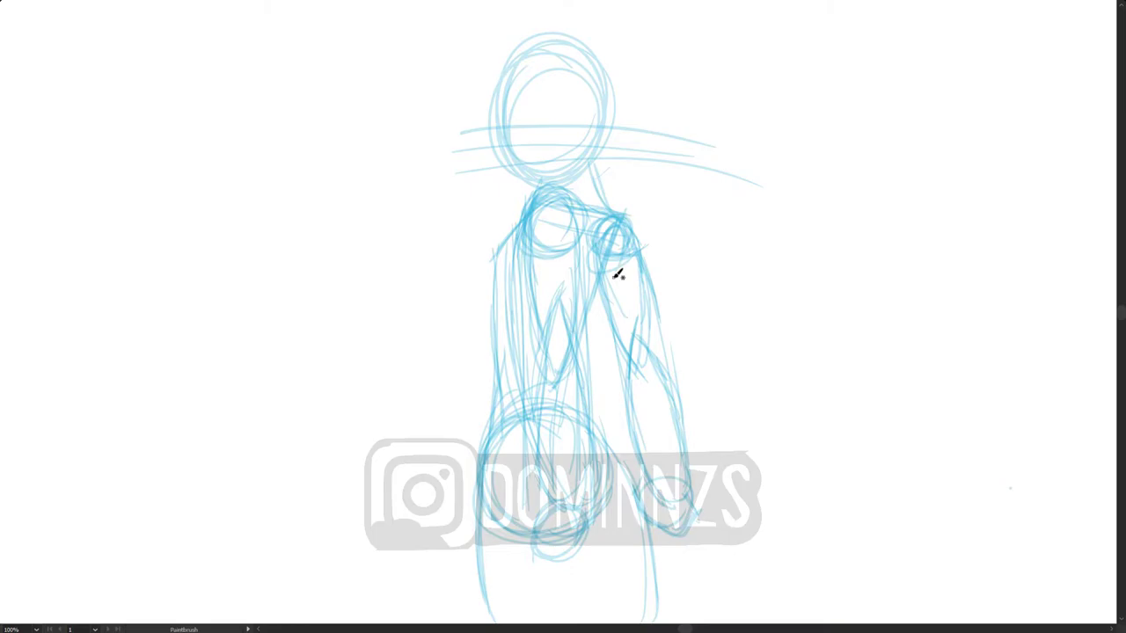
pyautogui.hotkey('ctrl', 'z')
# Draw the face's vertical centre line and refine the head shape with a pointed jaw and a rounded skull
pyautogui.moveTo(546, 201)
pyautogui.mouseDown()
pyautogui.moveTo(557, 18)
pyautogui.moveTo(559, 205)
pyautogui.moveTo(552, 11)
pyautogui.mouseUp()
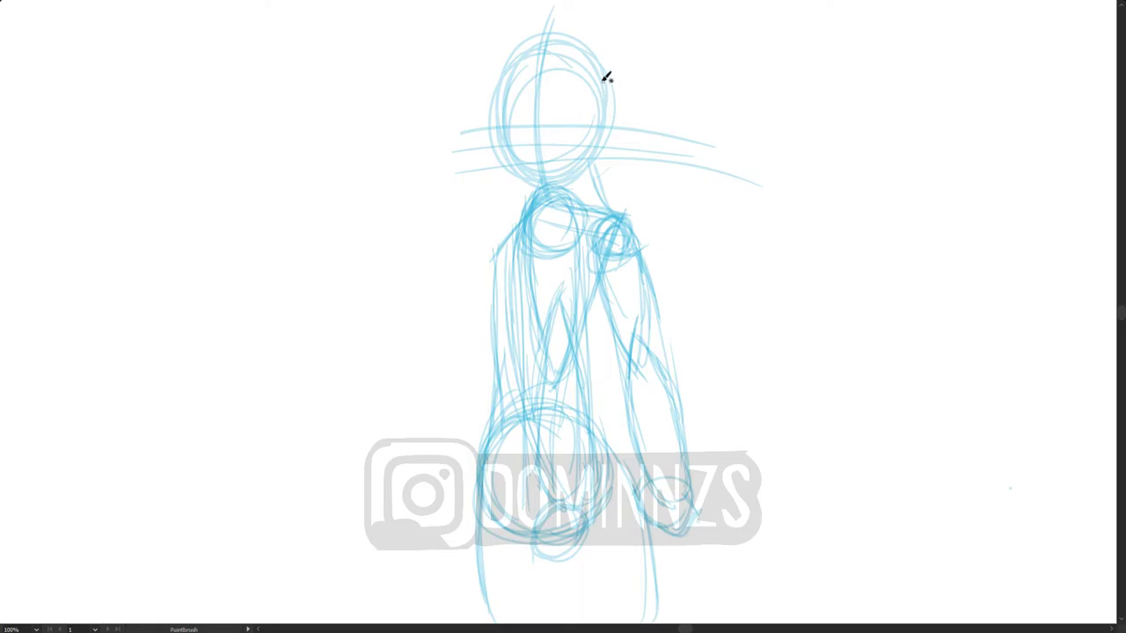
pyautogui.moveTo(593, 100)
pyautogui.mouseDown()
pyautogui.moveTo(583, 144)
pyautogui.moveTo(549, 172)
pyautogui.moveTo(516, 155)
pyautogui.moveTo(501, 110)
pyautogui.mouseUp()
pyautogui.moveTo(493, 62)
pyautogui.mouseDown()
pyautogui.moveTo(505, 138)
pyautogui.moveTo(525, 159)
pyautogui.mouseUp()
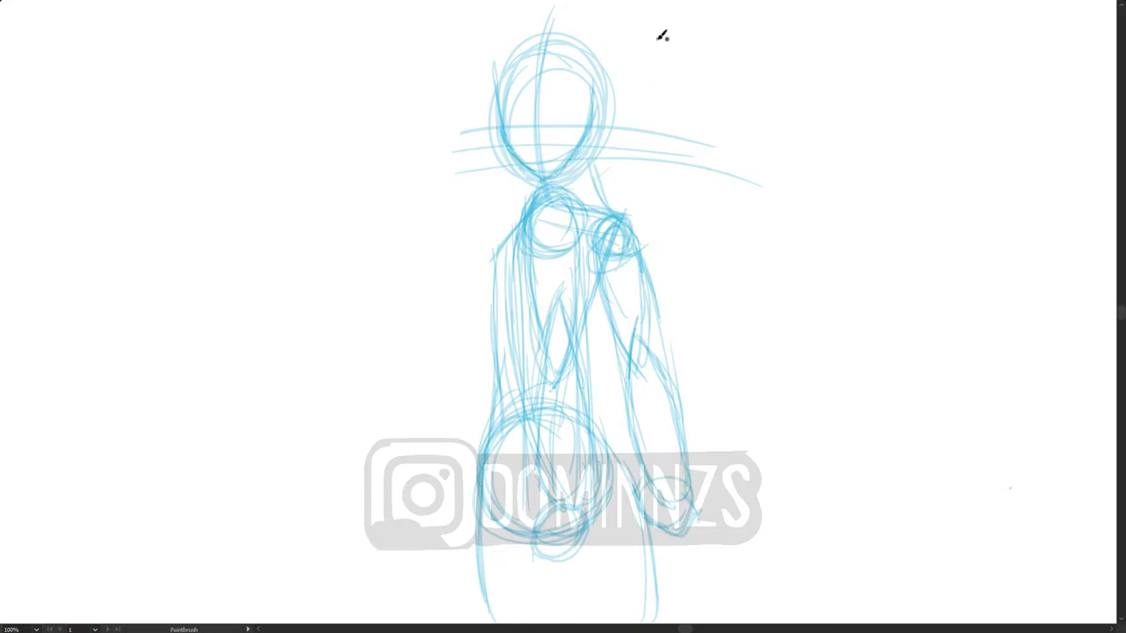
pyautogui.moveTo(498, 92); pyautogui.dragTo(521, 37)
pyautogui.moveTo(503, 79)
pyautogui.mouseDown()
pyautogui.moveTo(520, 53)
pyautogui.moveTo(572, 42)
pyautogui.mouseUp()
pyautogui.moveTo(592, 110)
pyautogui.mouseDown()
pyautogui.moveTo(590, 67)
pyautogui.moveTo(528, 44)
pyautogui.mouseUp()
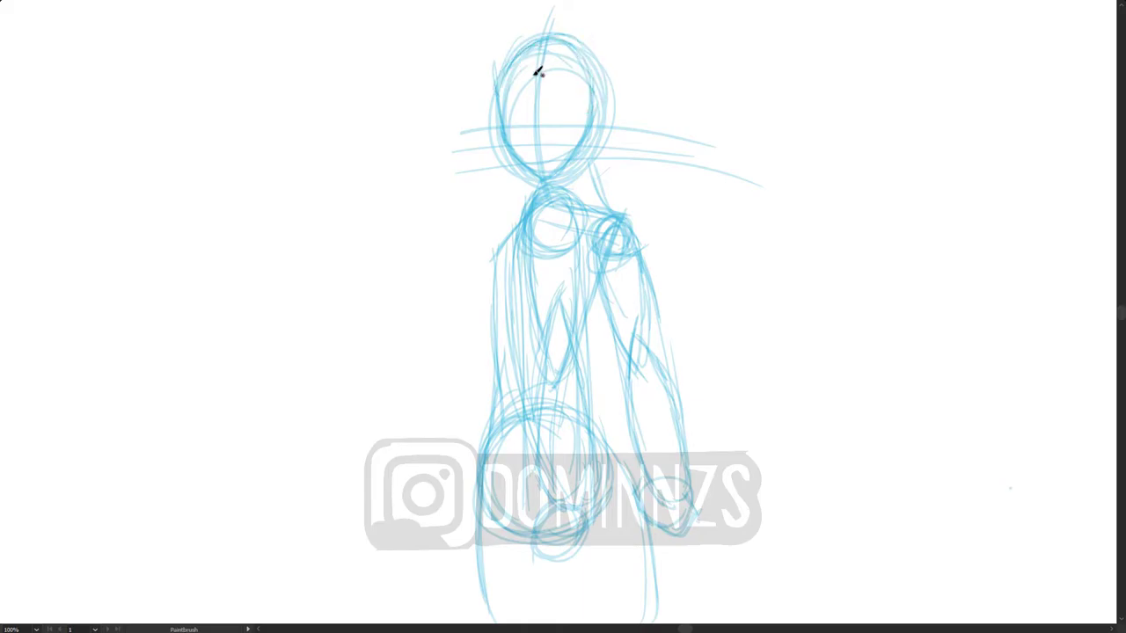
# Rough in the hair around the head with a rounded crown, a swept fringe and a long pointed side lock
pyautogui.moveTo(472, 71); pyautogui.dragTo(544, 17)
pyautogui.moveTo(469, 91); pyautogui.dragTo(559, 24)
pyautogui.moveTo(494, 54); pyautogui.dragTo(571, 29)
pyautogui.moveTo(556, 27)
pyautogui.mouseDown()
pyautogui.moveTo(617, 79)
pyautogui.moveTo(624, 133)
pyautogui.mouseUp()
pyautogui.moveTo(625, 80)
pyautogui.mouseDown()
pyautogui.moveTo(610, 156)
pyautogui.moveTo(624, 111)
pyautogui.mouseUp()
pyautogui.moveTo(510, 30)
pyautogui.mouseDown()
pyautogui.moveTo(465, 95)
pyautogui.moveTo(615, 95)
pyautogui.mouseUp()
pyautogui.moveTo(457, 103)
pyautogui.mouseDown()
pyautogui.moveTo(587, 97)
pyautogui.moveTo(484, 106)
pyautogui.moveTo(502, 206)
pyautogui.moveTo(512, 181)
pyautogui.mouseUp()
pyautogui.moveTo(498, 225); pyautogui.dragTo(485, 108)
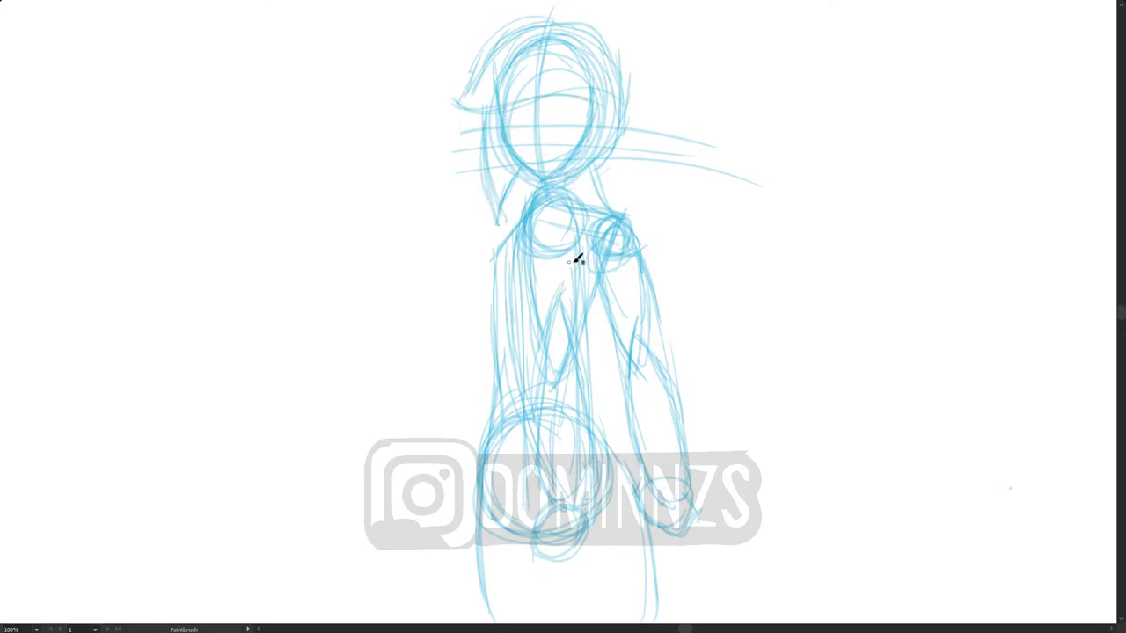
# Sketch two diagonal sword guide lines across the hips and rough in the pouch and clothing edges at the waist
pyautogui.moveTo(575, 233); pyautogui.dragTo(580, 353)
pyautogui.moveTo(439, 597); pyautogui.dragTo(729, 396)
pyautogui.moveTo(488, 606); pyautogui.dragTo(756, 409)
pyautogui.moveTo(955, 338); pyautogui.dragTo(951, 412)
pyautogui.moveTo(613, 463)
pyautogui.mouseDown()
pyautogui.moveTo(581, 390)
pyautogui.moveTo(609, 276)
pyautogui.mouseUp()
pyautogui.moveTo(586, 365)
pyautogui.mouseDown()
pyautogui.moveTo(613, 396)
pyautogui.moveTo(595, 425)
pyautogui.mouseUp()
pyautogui.moveTo(486, 512)
pyautogui.mouseDown()
pyautogui.moveTo(499, 397)
pyautogui.moveTo(533, 365)
pyautogui.mouseUp()
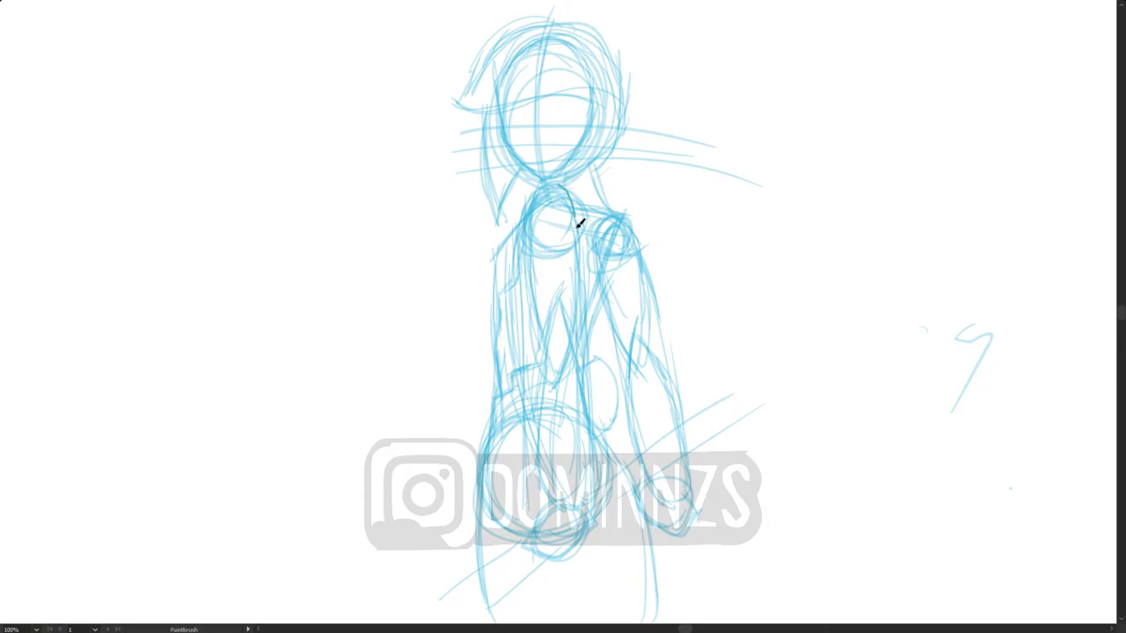
# Refine the near shoulder and sleeve sketch, and reinforce the diagonal sword lines and the near hand
pyautogui.moveTo(559, 185); pyautogui.dragTo(580, 253)
pyautogui.moveTo(514, 227)
pyautogui.mouseDown()
pyautogui.moveTo(560, 227)
pyautogui.moveTo(585, 349)
pyautogui.moveTo(589, 519)
pyautogui.moveTo(530, 504)
pyautogui.moveTo(515, 299)
pyautogui.mouseUp()
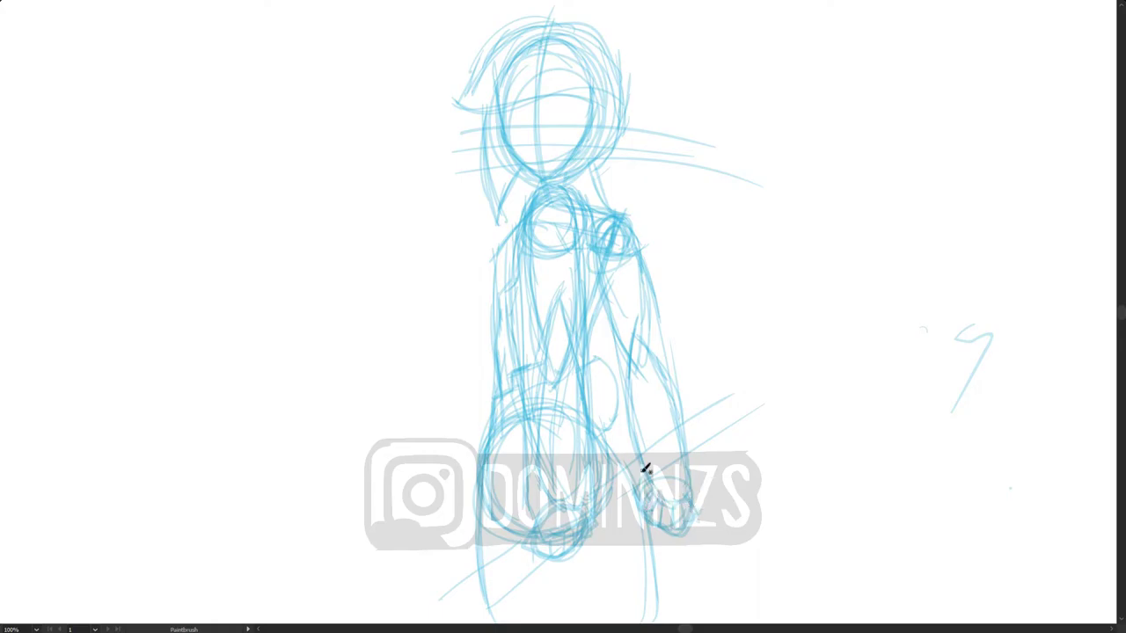
pyautogui.moveTo(598, 484)
pyautogui.mouseDown()
pyautogui.moveTo(743, 377)
pyautogui.moveTo(767, 394)
pyautogui.mouseUp()
pyautogui.moveTo(526, 542)
pyautogui.mouseDown()
pyautogui.moveTo(455, 592)
pyautogui.moveTo(561, 554)
pyautogui.mouseUp()
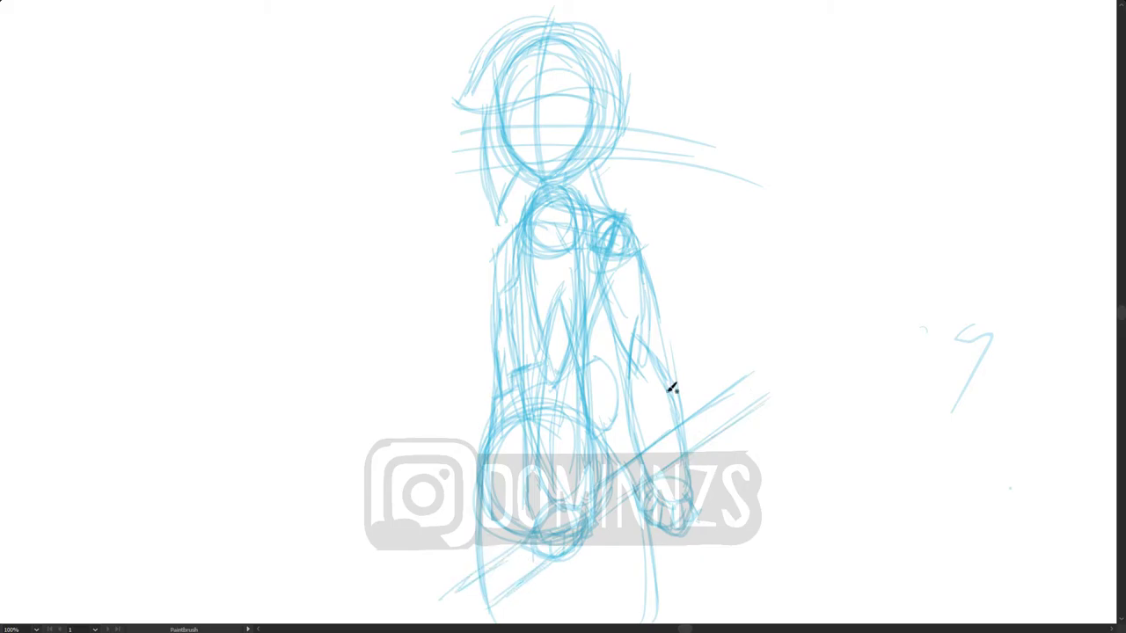
# Add a new layer above the blue sketch and set the stroke colour to red
pyautogui.press('f')
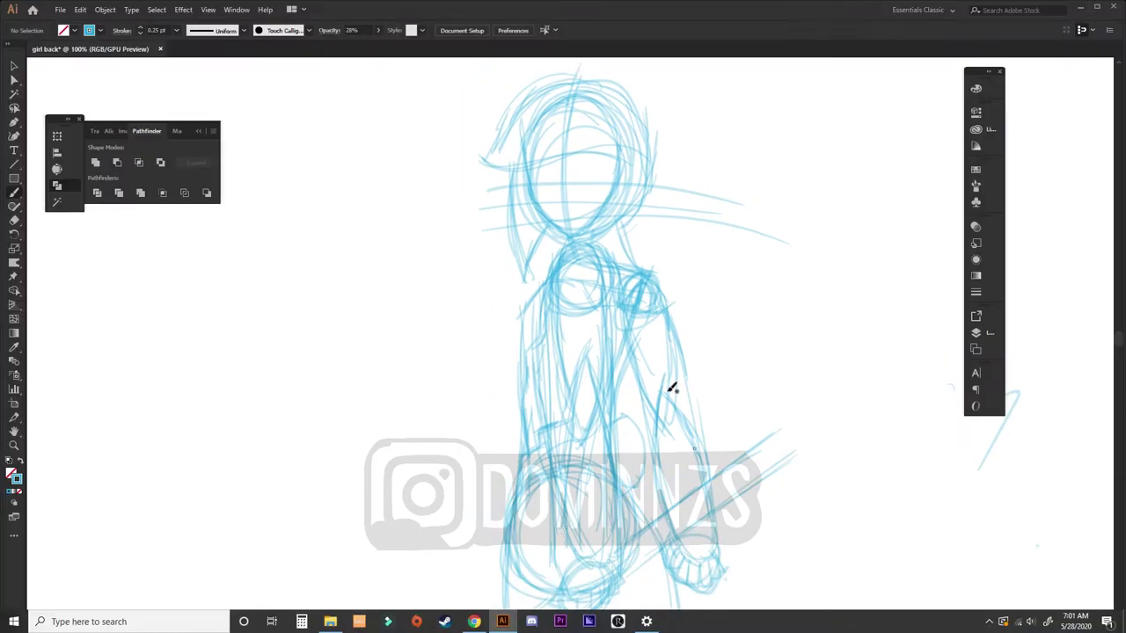
pyautogui.click(975, 333)
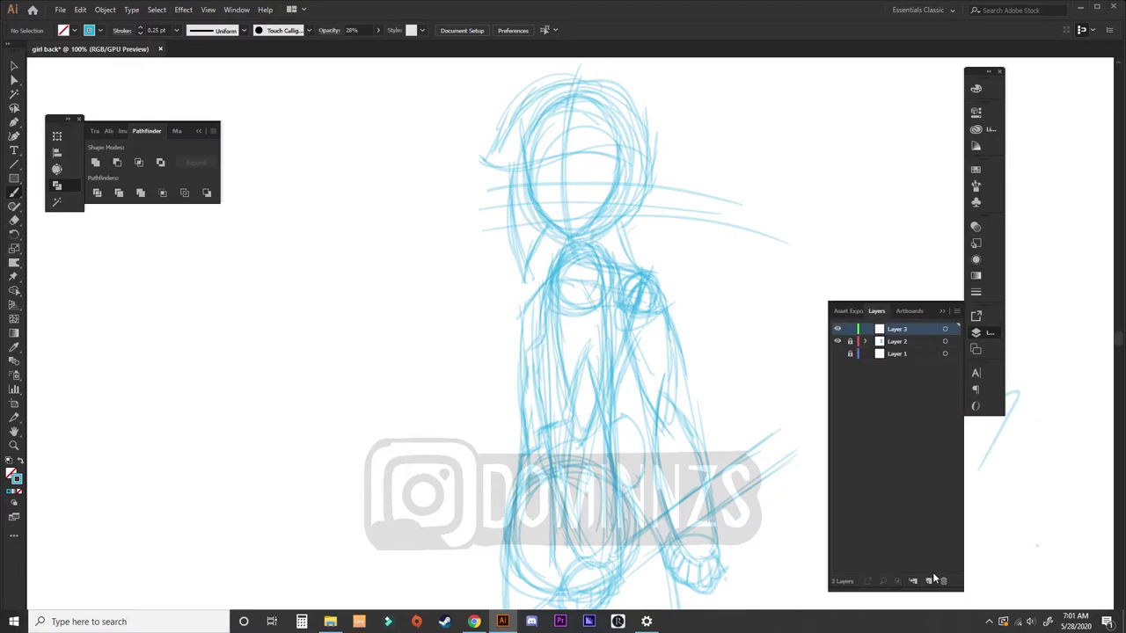
pyautogui.click(101, 30)
pyautogui.click(40, 50)
# Set the brush opacity to 55% and test the red stroke with short scribbles on the blank canvas
pyautogui.moveTo(157, 86); pyautogui.dragTo(182, 84)
pyautogui.press('5')
pyautogui.press('5')
pyautogui.moveTo(275, 107); pyautogui.dragTo(338, 132)
pyautogui.moveTo(318, 173)
pyautogui.mouseDown()
pyautogui.moveTo(356, 170)
pyautogui.moveTo(349, 200)
pyautogui.mouseUp()
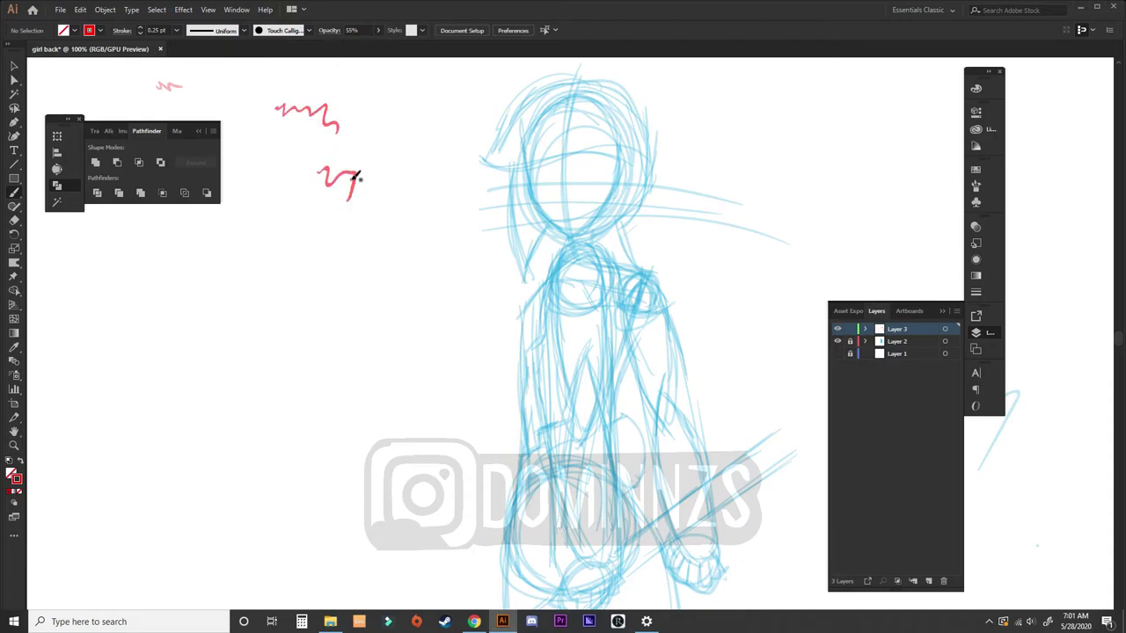
pyautogui.press('f')
pyautogui.press('f')
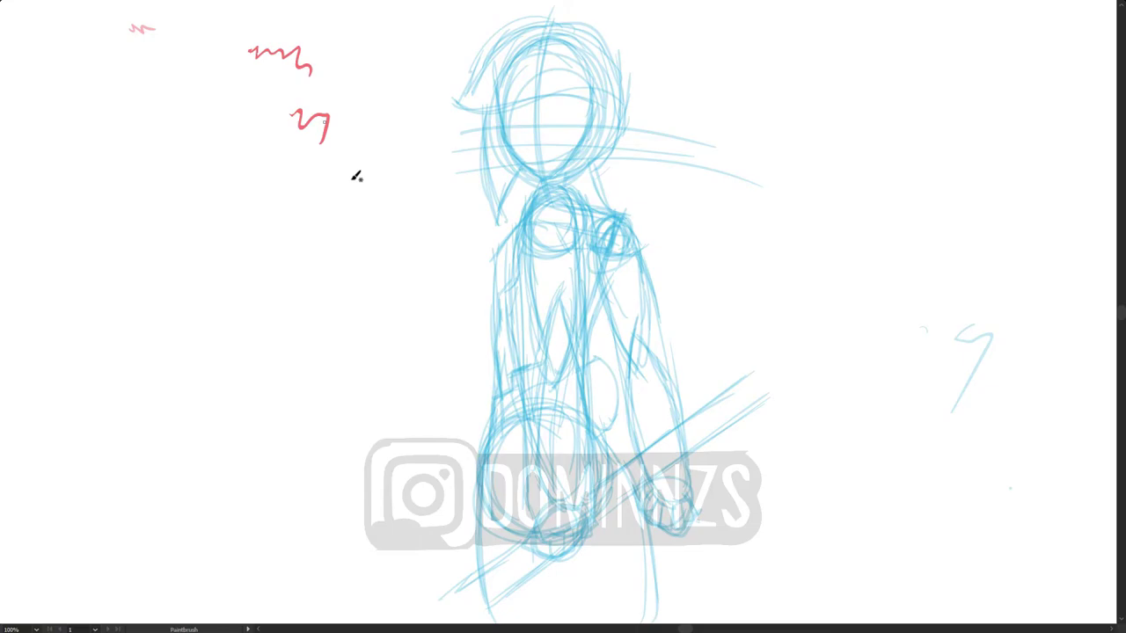
pyautogui.press('XF86AudioLowerVolume')
# Trace the jaw, fringe, pointed side locks and eyes in red over the blue head sketch
pyautogui.moveTo(501, 113)
pyautogui.mouseDown()
pyautogui.moveTo(503, 135)
pyautogui.moveTo(538, 172)
pyautogui.moveTo(567, 169)
pyautogui.moveTo(591, 134)
pyautogui.moveTo(590, 155)
pyautogui.mouseUp()
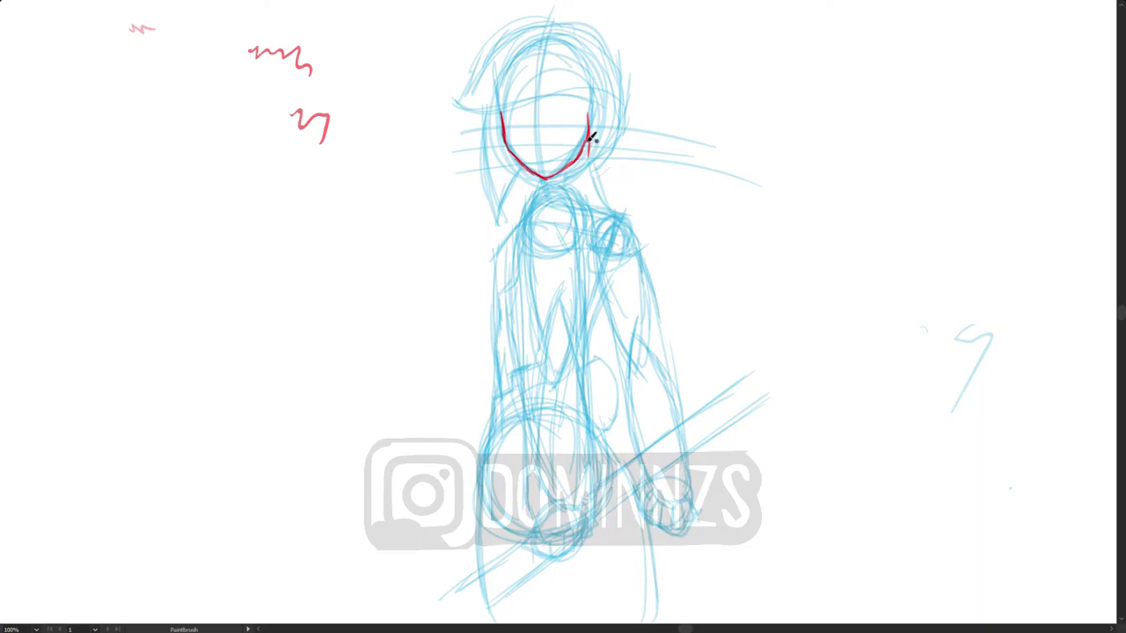
pyautogui.moveTo(595, 171); pyautogui.dragTo(607, 157)
pyautogui.moveTo(514, 178)
pyautogui.mouseDown()
pyautogui.moveTo(506, 188)
pyautogui.moveTo(484, 109)
pyautogui.moveTo(522, 100)
pyautogui.moveTo(578, 116)
pyautogui.moveTo(581, 104)
pyautogui.moveTo(602, 145)
pyautogui.mouseUp()
pyautogui.moveTo(510, 123)
pyautogui.mouseDown()
pyautogui.moveTo(527, 132)
pyautogui.moveTo(582, 122)
pyautogui.moveTo(572, 135)
pyautogui.mouseUp()
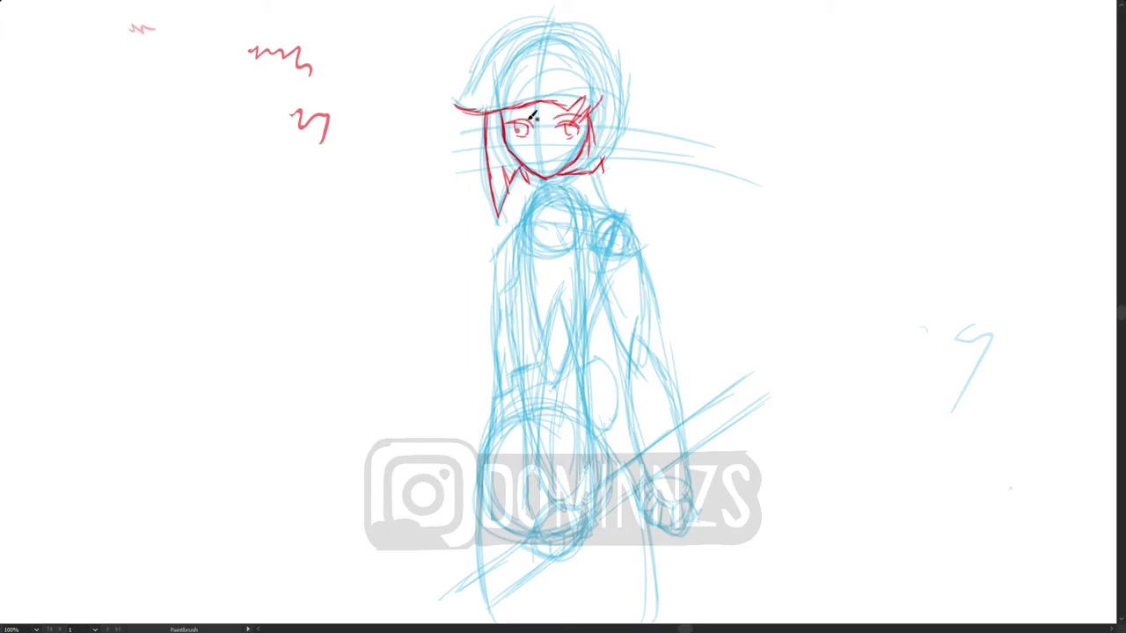
# Outline the crown and back of the hair in red, and add the nose, mouth and ear
pyautogui.moveTo(455, 105)
pyautogui.mouseDown()
pyautogui.moveTo(490, 57)
pyautogui.moveTo(540, 25)
pyautogui.moveTo(603, 36)
pyautogui.mouseUp()
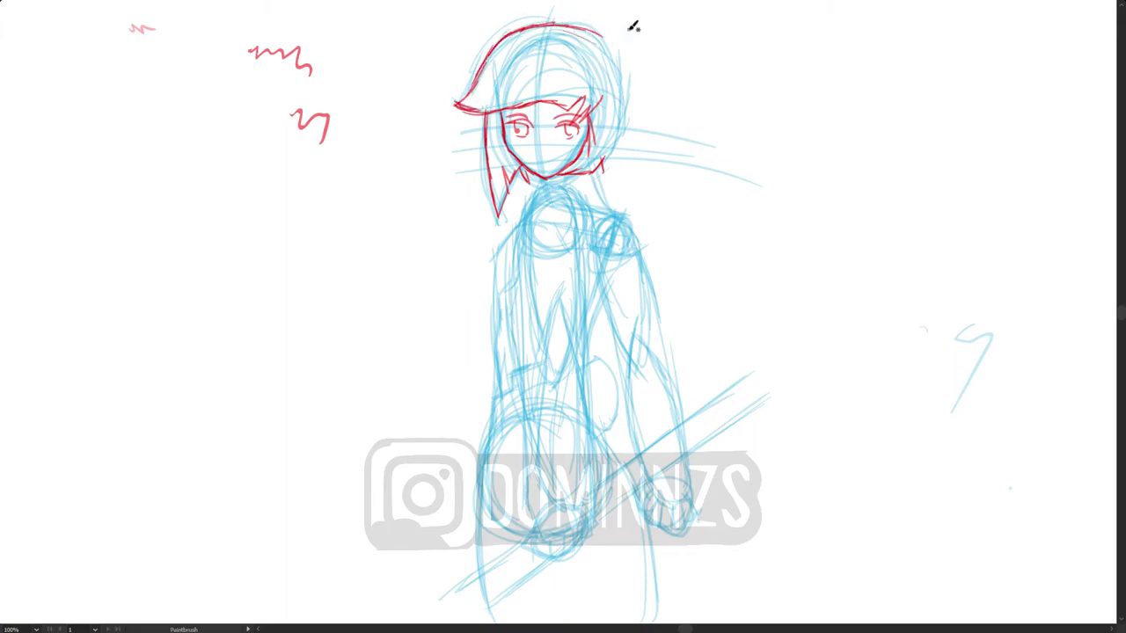
pyautogui.moveTo(534, 138)
pyautogui.mouseDown()
pyautogui.moveTo(547, 161)
pyautogui.moveTo(601, 165)
pyautogui.moveTo(613, 116)
pyautogui.moveTo(627, 128)
pyautogui.mouseUp()
pyautogui.moveTo(628, 93)
pyautogui.mouseDown()
pyautogui.moveTo(623, 63)
pyautogui.moveTo(591, 30)
pyautogui.moveTo(546, 18)
pyautogui.mouseUp()
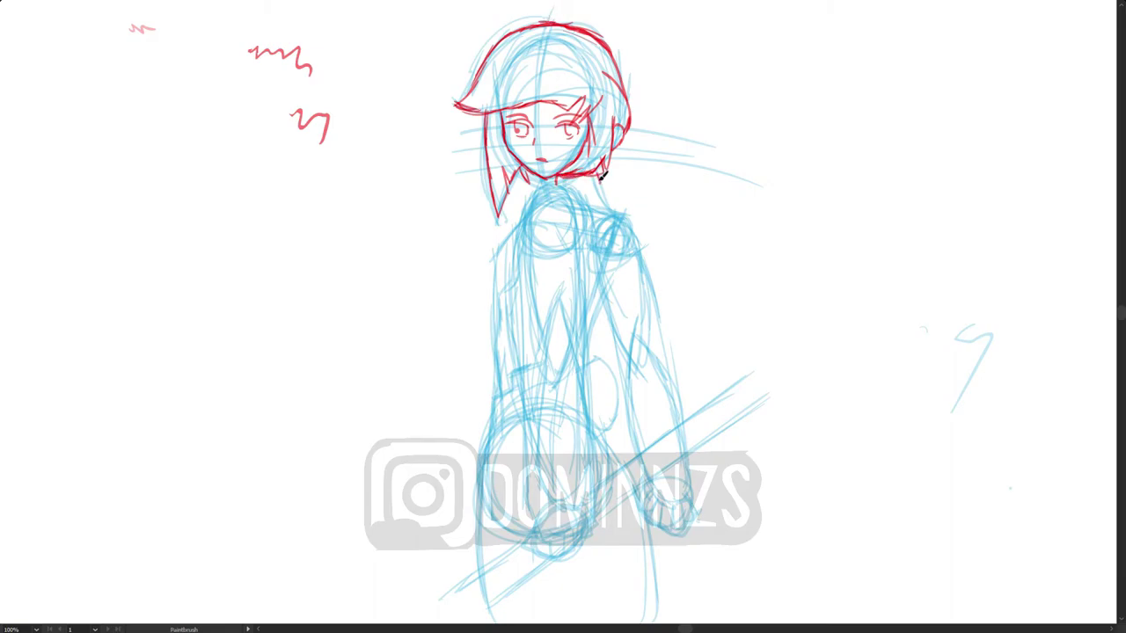
# Outline the neck and the near shoulder in red, with its strap, button and long wrinkled sleeve down to the cuff
pyautogui.moveTo(603, 182); pyautogui.dragTo(613, 210)
pyautogui.moveTo(528, 216)
pyautogui.mouseDown()
pyautogui.moveTo(539, 188)
pyautogui.moveTo(569, 195)
pyautogui.moveTo(576, 247)
pyautogui.moveTo(580, 188)
pyautogui.mouseUp()
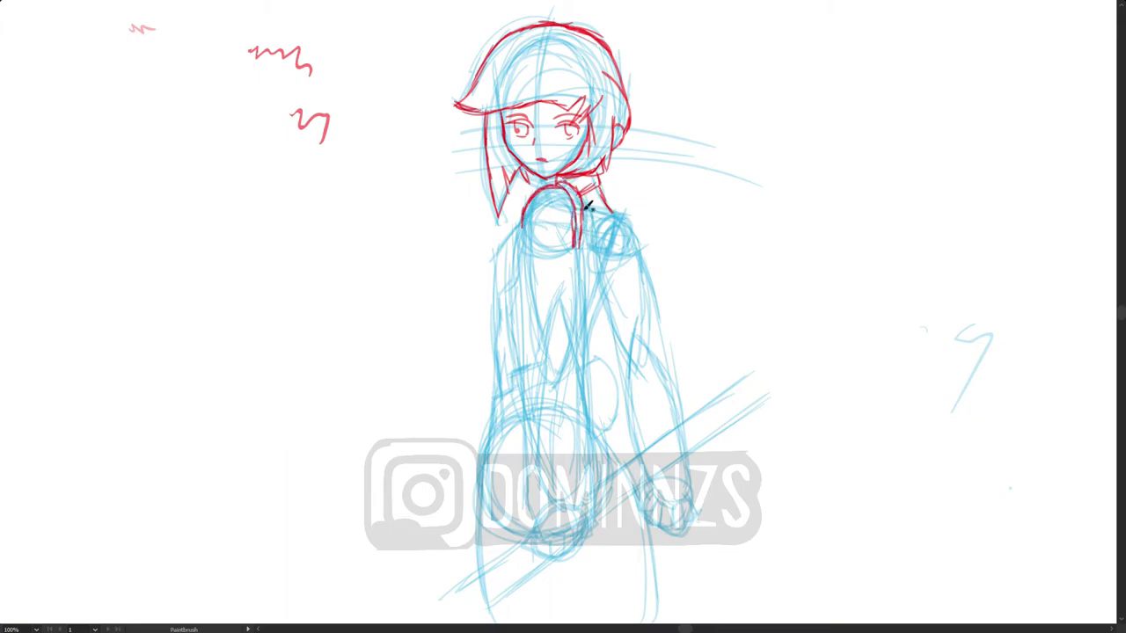
pyautogui.moveTo(514, 346)
pyautogui.mouseDown()
pyautogui.moveTo(517, 229)
pyautogui.moveTo(553, 221)
pyautogui.moveTo(578, 255)
pyautogui.mouseUp()
pyautogui.moveTo(588, 310)
pyautogui.mouseDown()
pyautogui.moveTo(599, 514)
pyautogui.moveTo(544, 542)
pyautogui.moveTo(593, 517)
pyautogui.moveTo(590, 467)
pyautogui.mouseUp()
pyautogui.moveTo(590, 486); pyautogui.dragTo(588, 411)
pyautogui.moveTo(548, 531)
pyautogui.mouseDown()
pyautogui.moveTo(532, 492)
pyautogui.moveTo(540, 435)
pyautogui.moveTo(521, 378)
pyautogui.moveTo(521, 389)
pyautogui.moveTo(519, 290)
pyautogui.mouseUp()
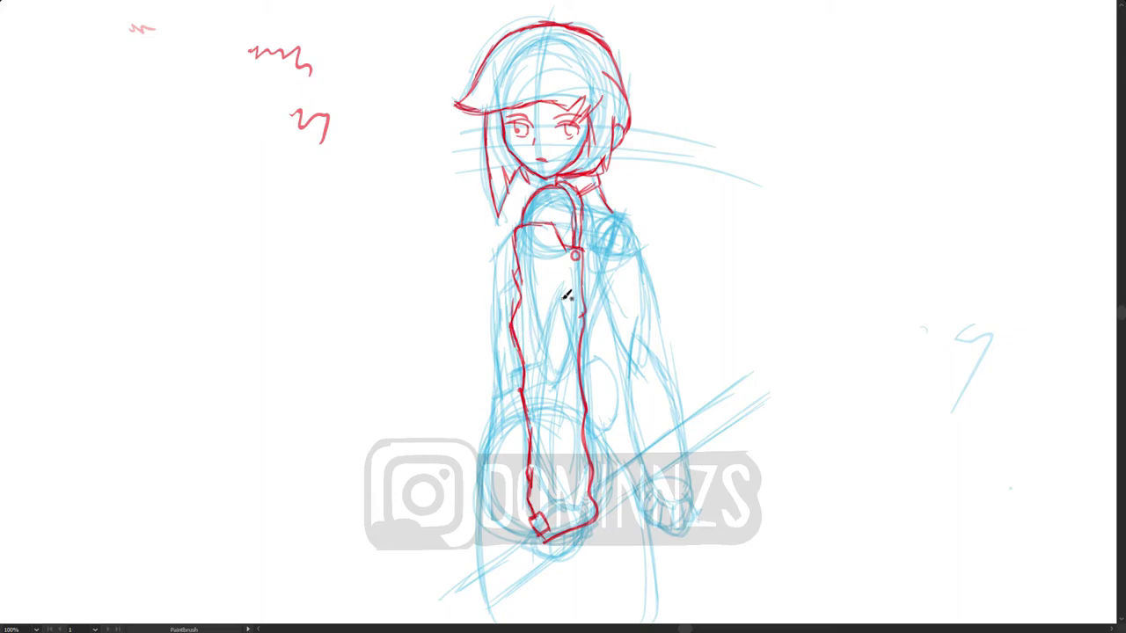
# Trace the chest contour in front of the near sleeve, and the back straps and small waist pouch behind it
pyautogui.moveTo(510, 224); pyautogui.dragTo(499, 283)
pyautogui.moveTo(493, 395)
pyautogui.mouseDown()
pyautogui.moveTo(493, 295)
pyautogui.moveTo(514, 243)
pyautogui.mouseUp()
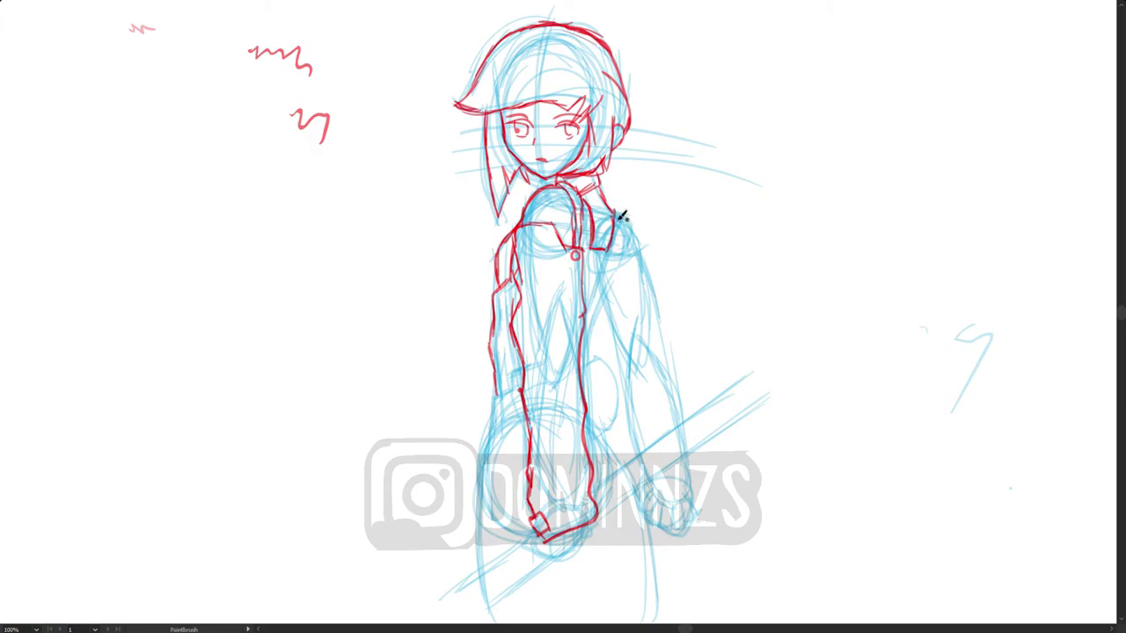
pyautogui.moveTo(591, 362)
pyautogui.mouseDown()
pyautogui.moveTo(630, 243)
pyautogui.moveTo(628, 218)
pyautogui.moveTo(615, 214)
pyautogui.moveTo(642, 262)
pyautogui.mouseUp()
pyautogui.moveTo(587, 417)
pyautogui.mouseDown()
pyautogui.moveTo(600, 430)
pyautogui.moveTo(614, 421)
pyautogui.mouseUp()
pyautogui.moveTo(615, 418)
pyautogui.mouseDown()
pyautogui.moveTo(619, 378)
pyautogui.moveTo(598, 376)
pyautogui.moveTo(594, 361)
pyautogui.mouseUp()
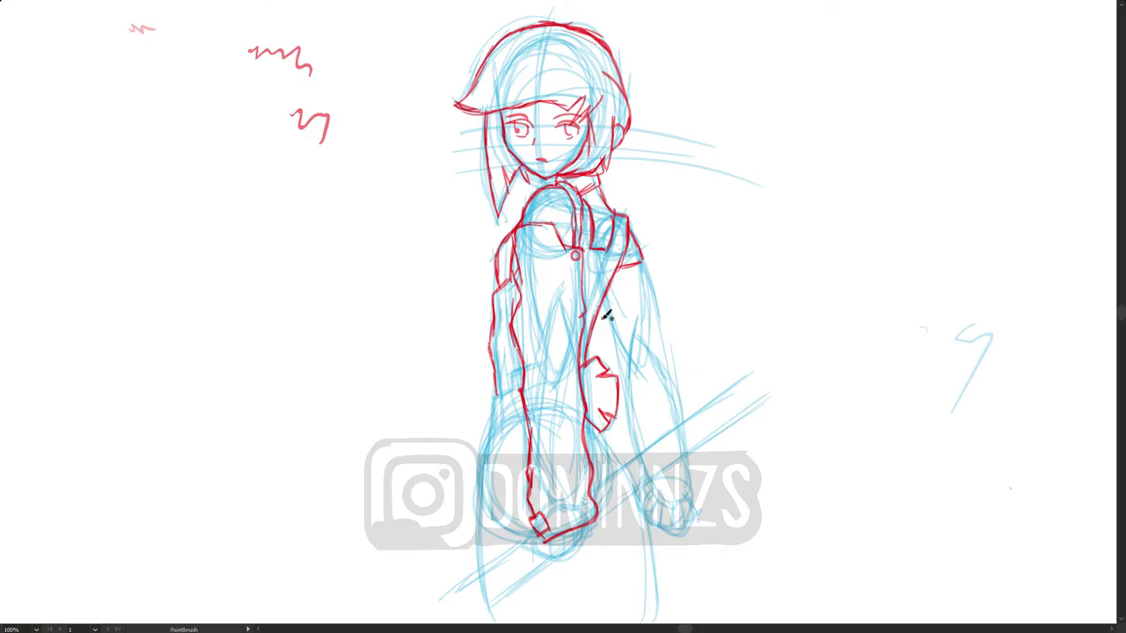
# Trace the front hip edge and lower back curve in red, and add the far sleeve's button tab and inner edge
pyautogui.moveTo(489, 524)
pyautogui.mouseDown()
pyautogui.moveTo(487, 401)
pyautogui.moveTo(511, 380)
pyautogui.moveTo(513, 331)
pyautogui.mouseUp()
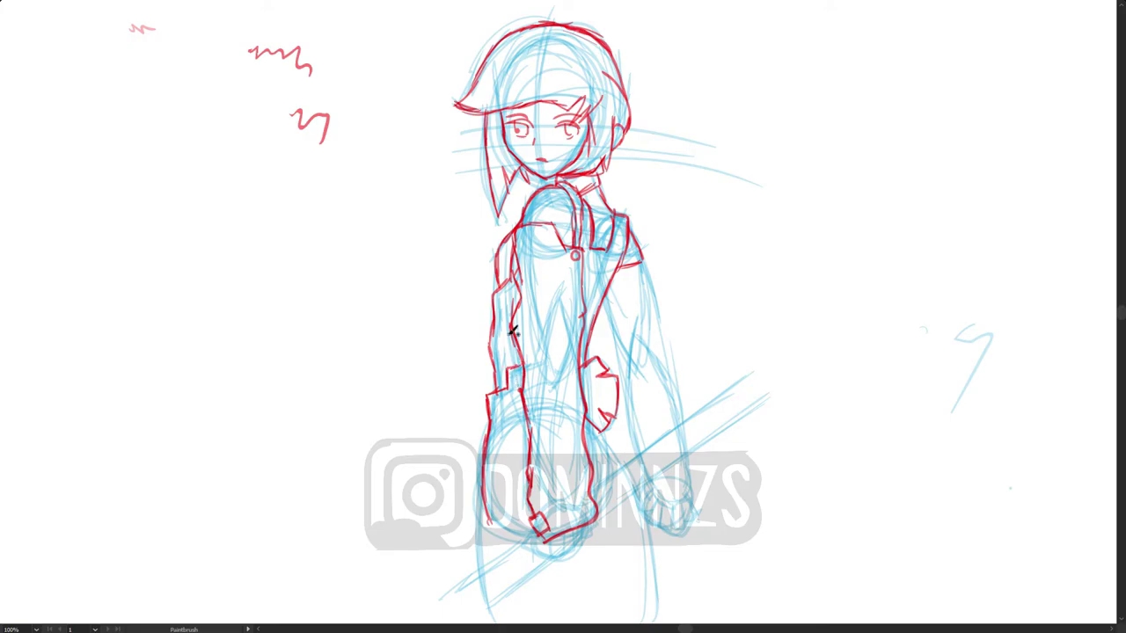
pyautogui.press('XF86AudioLowerVolume')
pyautogui.moveTo(588, 403); pyautogui.dragTo(619, 468)
pyautogui.moveTo(595, 431); pyautogui.dragTo(621, 470)
pyautogui.moveTo(620, 260); pyautogui.dragTo(644, 266)
pyautogui.moveTo(613, 315); pyautogui.dragTo(640, 457)
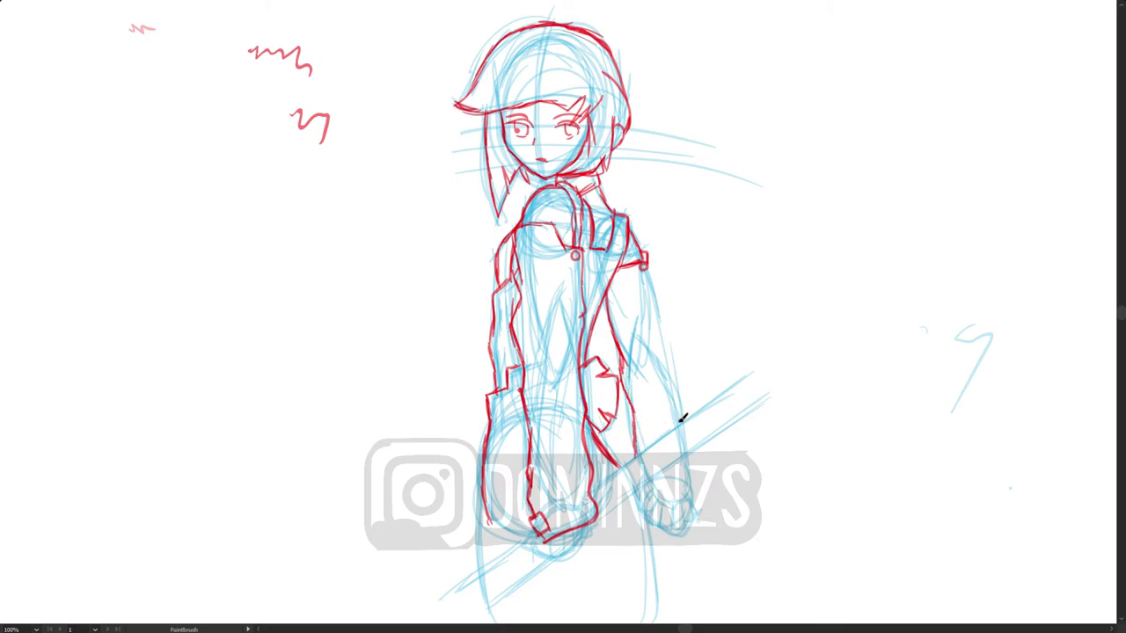
# Draw the sword's two long diagonal edges in red and outline the outer side of the far sleeve
pyautogui.moveTo(588, 491); pyautogui.dragTo(744, 376)
pyautogui.moveTo(601, 519); pyautogui.dragTo(777, 390)
pyautogui.moveTo(687, 421); pyautogui.dragTo(648, 262)
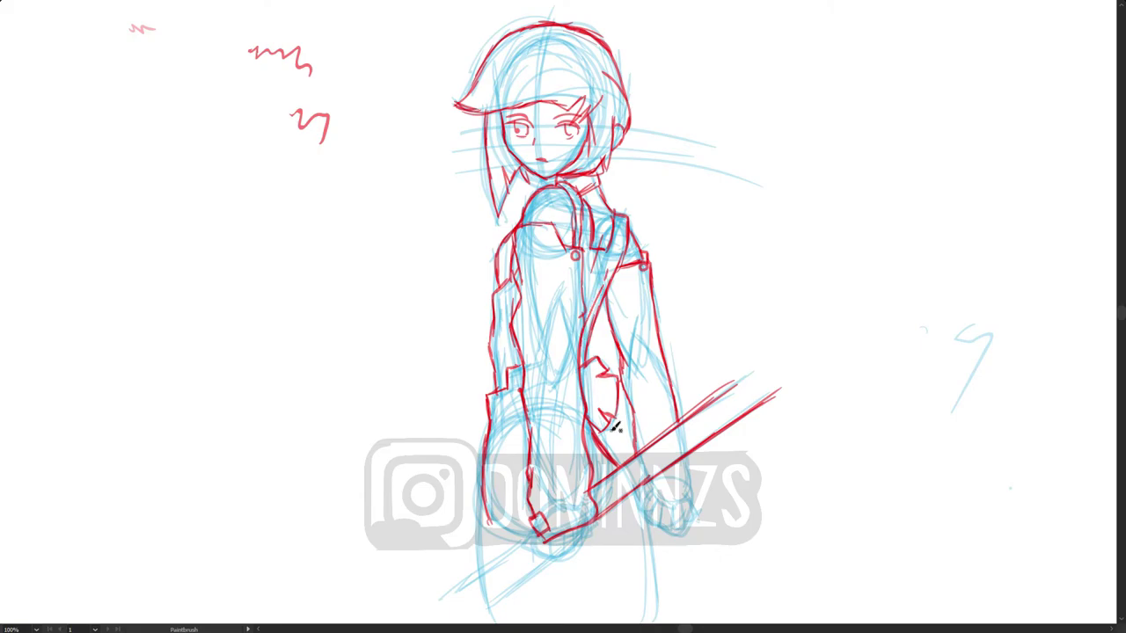
# Outline the thigh edges in red, and draw the near hand gripping the sword with its section below the hand
pyautogui.moveTo(642, 492); pyautogui.dragTo(649, 577)
pyautogui.moveTo(547, 537)
pyautogui.mouseDown()
pyautogui.moveTo(556, 554)
pyautogui.moveTo(589, 528)
pyautogui.moveTo(539, 545)
pyautogui.moveTo(554, 570)
pyautogui.moveTo(520, 548)
pyautogui.moveTo(456, 598)
pyautogui.moveTo(473, 614)
pyautogui.mouseUp()
pyautogui.moveTo(489, 556); pyautogui.dragTo(485, 527)
pyautogui.moveTo(486, 527); pyautogui.dragTo(533, 515)
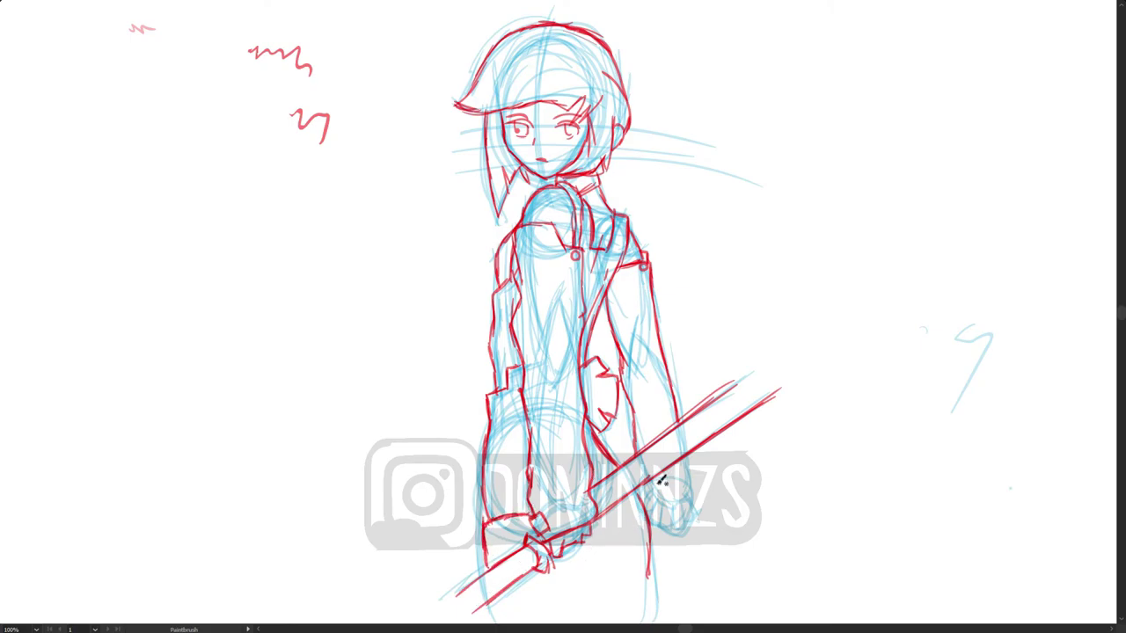
# Outline the far hand with its curled fingers and add fabric fold lines on the thigh below the sword
pyautogui.moveTo(686, 454)
pyautogui.mouseDown()
pyautogui.moveTo(691, 500)
pyautogui.moveTo(665, 503)
pyautogui.moveTo(658, 528)
pyautogui.moveTo(677, 505)
pyautogui.moveTo(682, 525)
pyautogui.moveTo(688, 503)
pyautogui.moveTo(663, 506)
pyautogui.mouseUp()
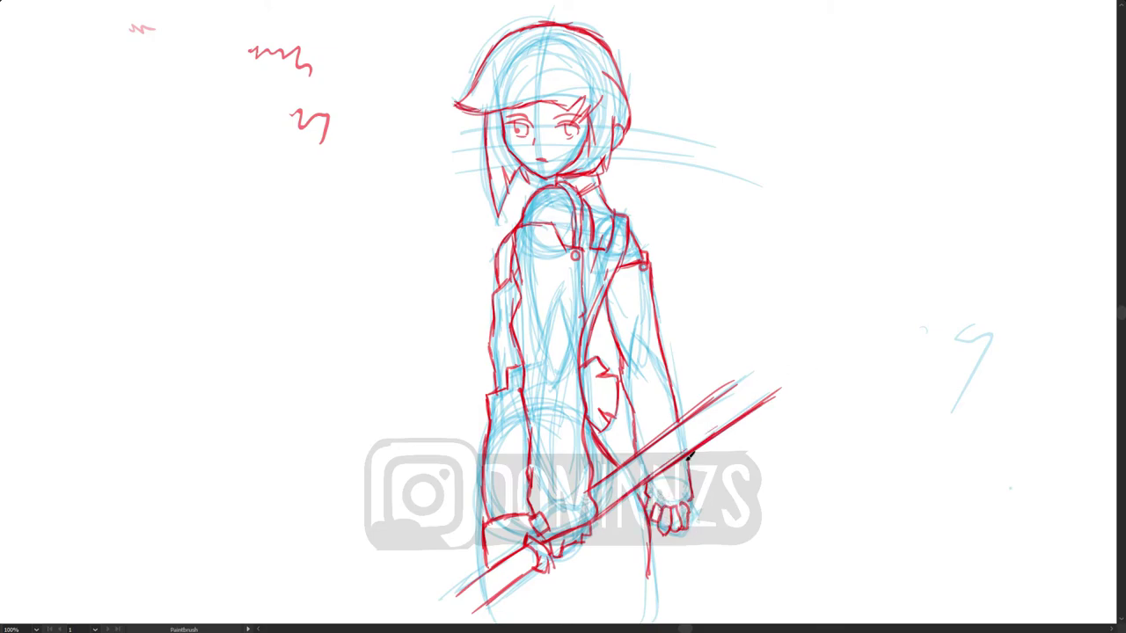
pyautogui.moveTo(627, 516); pyautogui.dragTo(606, 571)
pyautogui.moveTo(630, 530); pyautogui.dragTo(595, 577)
pyautogui.moveTo(596, 577); pyautogui.dragTo(599, 603)
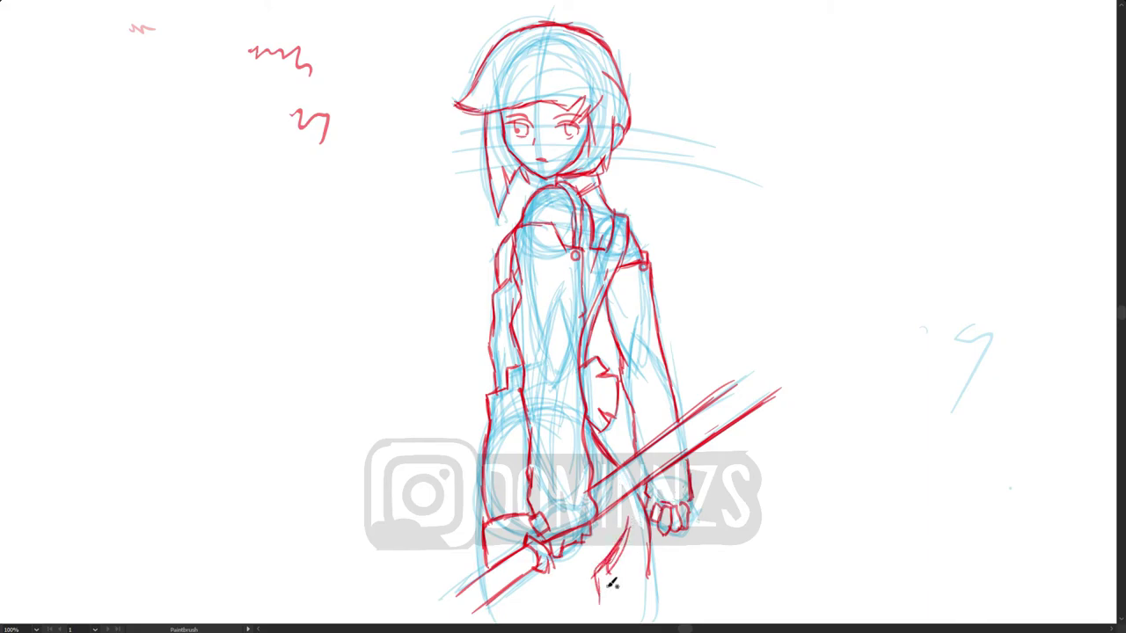
# Continue the thigh edge and near sleeve's lower line in red, and add hair strands to the fringe and side of the head
pyautogui.moveTo(651, 574); pyautogui.dragTo(664, 608)
pyautogui.moveTo(486, 539); pyautogui.dragTo(489, 561)
pyautogui.moveTo(598, 100)
pyautogui.mouseDown()
pyautogui.moveTo(570, 108)
pyautogui.moveTo(577, 91)
pyautogui.moveTo(567, 107)
pyautogui.moveTo(564, 88)
pyautogui.moveTo(561, 101)
pyautogui.moveTo(519, 102)
pyautogui.mouseUp()
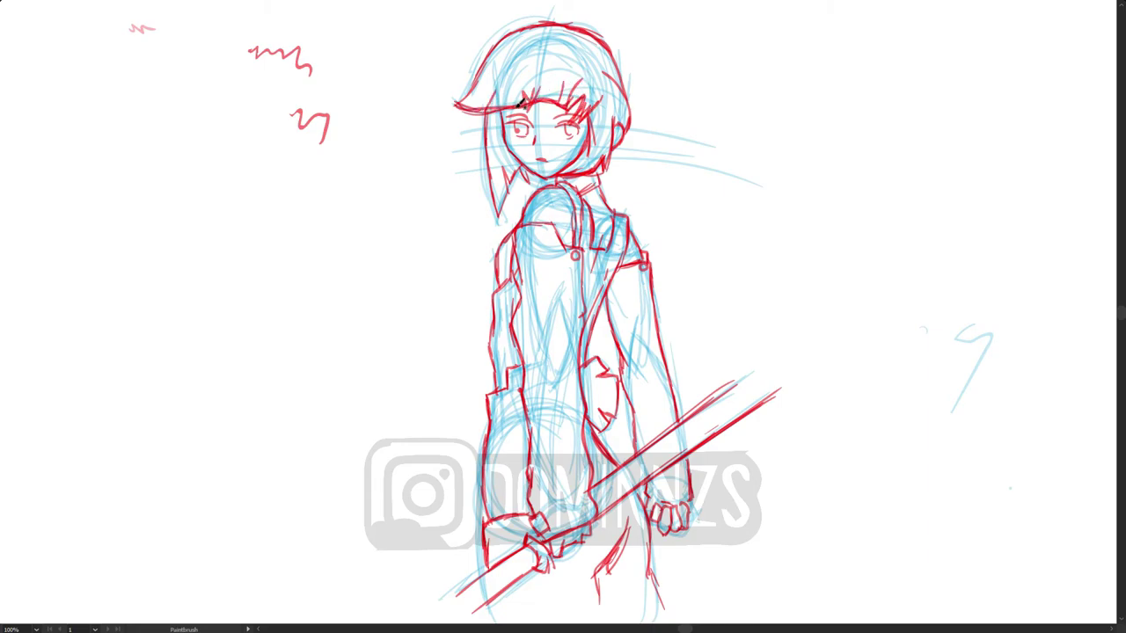
pyautogui.moveTo(616, 95); pyautogui.dragTo(627, 120)
# Lengthen the weapon's shaft edges in red beyond both hands, and draw a horizontal cut-off line across the legs
pyautogui.moveTo(691, 421); pyautogui.dragTo(822, 327)
pyautogui.moveTo(708, 439); pyautogui.dragTo(852, 334)
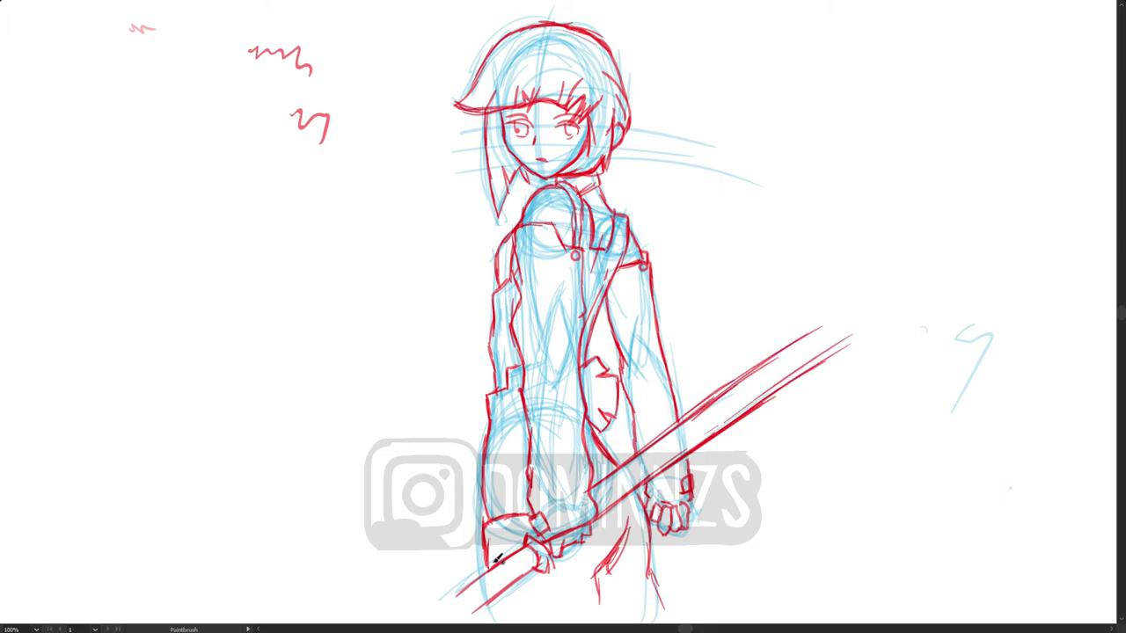
pyautogui.moveTo(405, 597); pyautogui.dragTo(753, 597)
pyautogui.moveTo(439, 609); pyautogui.dragTo(494, 565)
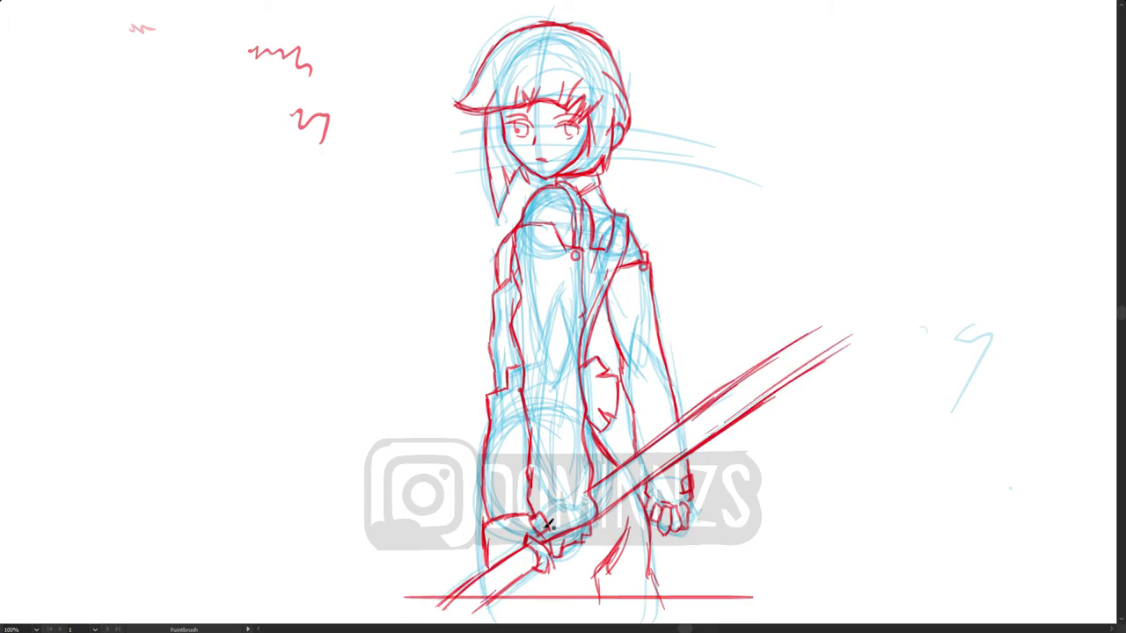
pyautogui.moveTo(816, 327)
pyautogui.mouseDown()
pyautogui.moveTo(846, 312)
pyautogui.moveTo(870, 336)
pyautogui.moveTo(875, 293)
pyautogui.moveTo(1019, 207)
pyautogui.mouseUp()
pyautogui.moveTo(878, 321); pyautogui.dragTo(1012, 213)
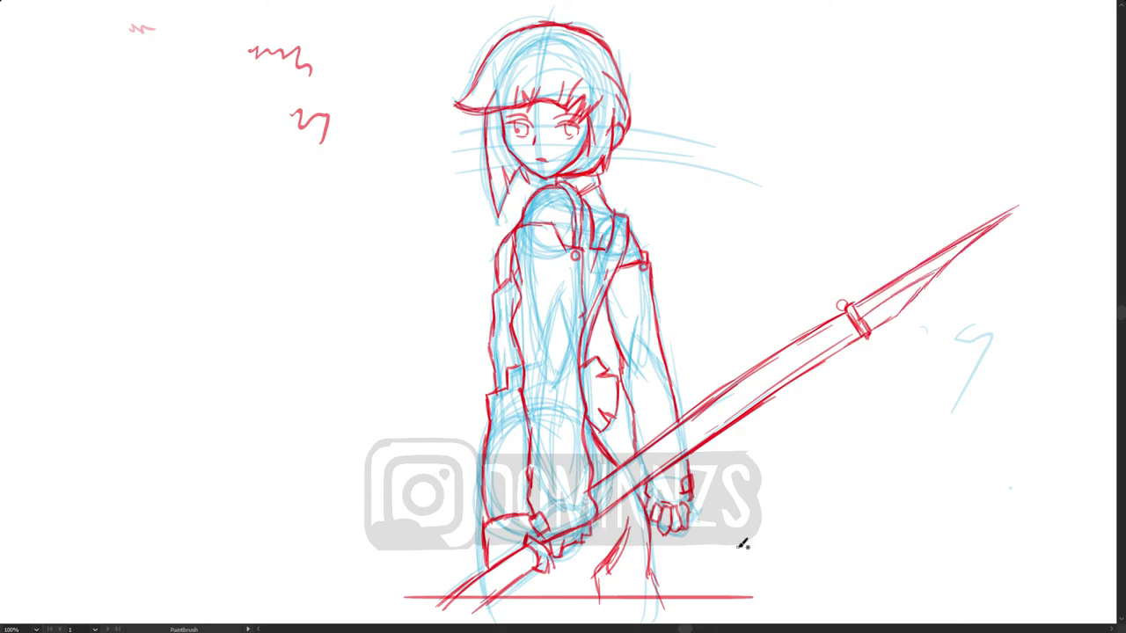
pyautogui.hotkey('ctrl', 'z')
pyautogui.hotkey('ctrl', 'z')
pyautogui.hotkey('ctrl', 'z')
pyautogui.hotkey('ctrl', 'z')
pyautogui.hotkey('ctrl', 'z')
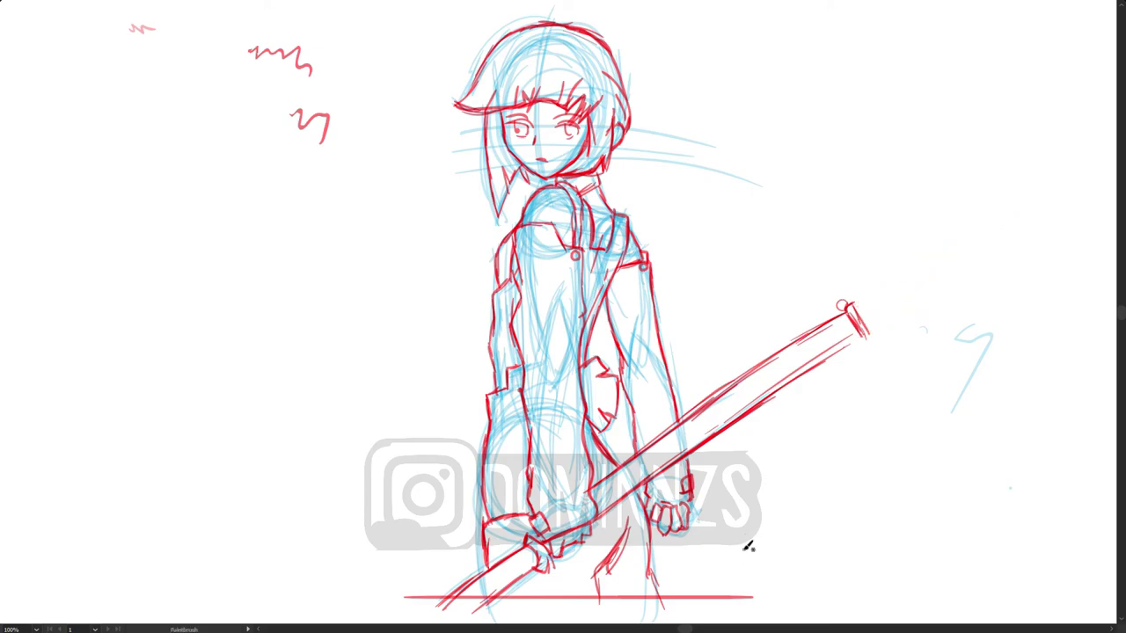
# Draw the collar band at the shaft's upper end and a curved paintbrush head with bristles, and adjust the head's position
pyautogui.moveTo(850, 305); pyautogui.dragTo(870, 335)
pyautogui.moveTo(861, 291)
pyautogui.mouseDown()
pyautogui.moveTo(931, 251)
pyautogui.moveTo(951, 262)
pyautogui.moveTo(972, 331)
pyautogui.mouseUp()
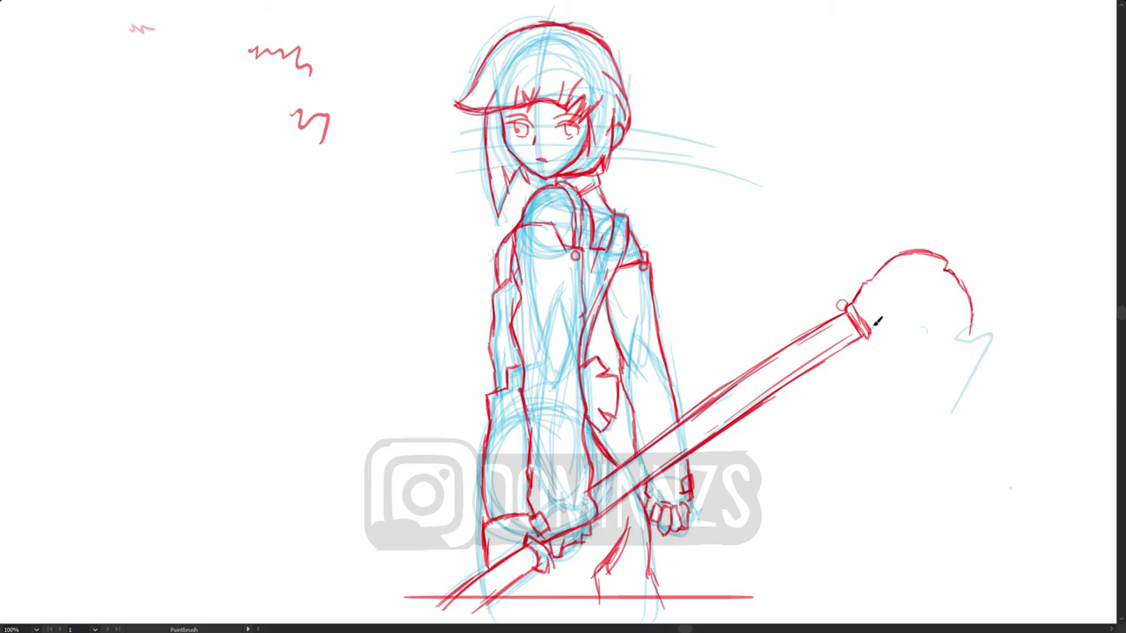
pyautogui.moveTo(908, 305)
pyautogui.mouseDown()
pyautogui.moveTo(950, 314)
pyautogui.moveTo(968, 362)
pyautogui.moveTo(971, 335)
pyautogui.moveTo(912, 303)
pyautogui.moveTo(927, 300)
pyautogui.moveTo(895, 301)
pyautogui.moveTo(891, 272)
pyautogui.moveTo(866, 291)
pyautogui.moveTo(889, 267)
pyautogui.moveTo(863, 311)
pyautogui.moveTo(893, 293)
pyautogui.mouseUp()
pyautogui.press('v')
pyautogui.moveTo(971, 383); pyautogui.dragTo(872, 243)
pyautogui.moveTo(885, 322); pyautogui.dragTo(887, 325)
pyautogui.click(903, 467)
# Handwrite the red label "PAint Brush" beside the brush head, with an arrow pointing to its collar
pyautogui.press('b')
pyautogui.moveTo(798, 297); pyautogui.dragTo(823, 308)
pyautogui.moveTo(819, 294); pyautogui.dragTo(810, 309)
pyautogui.moveTo(702, 282); pyautogui.dragTo(701, 302)
pyautogui.moveTo(702, 282); pyautogui.dragTo(703, 293)
pyautogui.moveTo(714, 301); pyautogui.dragTo(738, 297)
pyautogui.moveTo(746, 280)
pyautogui.mouseDown()
pyautogui.moveTo(745, 297)
pyautogui.moveTo(780, 289)
pyautogui.mouseUp()
pyautogui.moveTo(783, 289); pyautogui.dragTo(796, 297)
pyautogui.moveTo(804, 280); pyautogui.dragTo(814, 297)
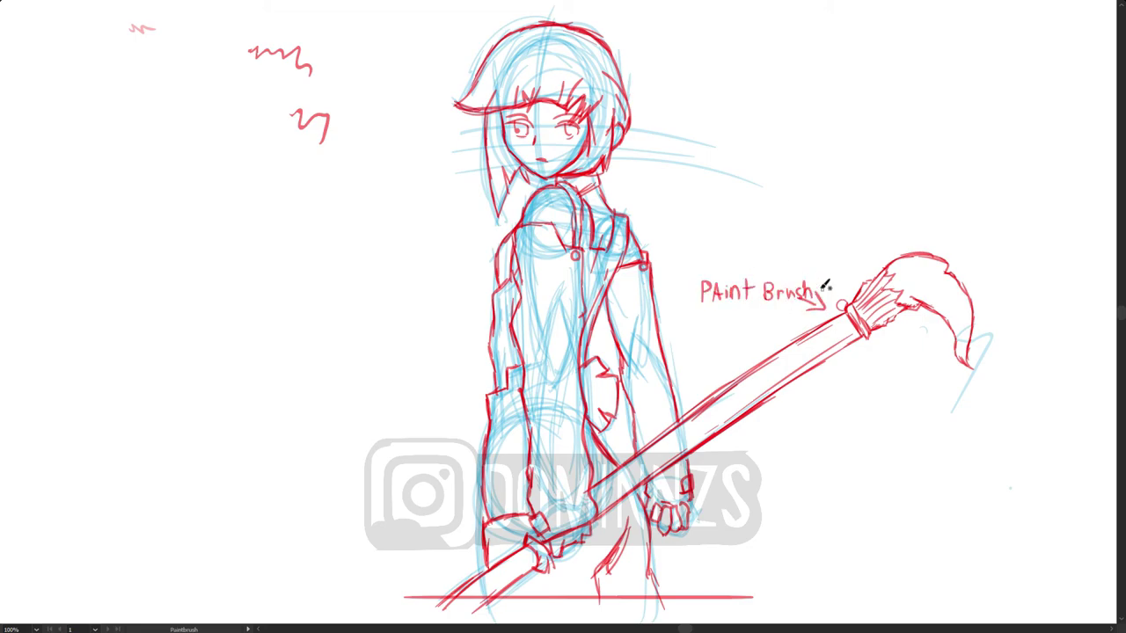
# Hide the blue construction sketch, leaving only the red drawing in view
pyautogui.press('f')
pyautogui.moveTo(839, 342); pyautogui.dragTo(839, 354)
pyautogui.press('f')
pyautogui.press('f')
pyautogui.press('space')
pyautogui.moveTo(861, 496)
pyautogui.mouseDown()
pyautogui.moveTo(809, 467)
pyautogui.moveTo(835, 502)
pyautogui.mouseUp()
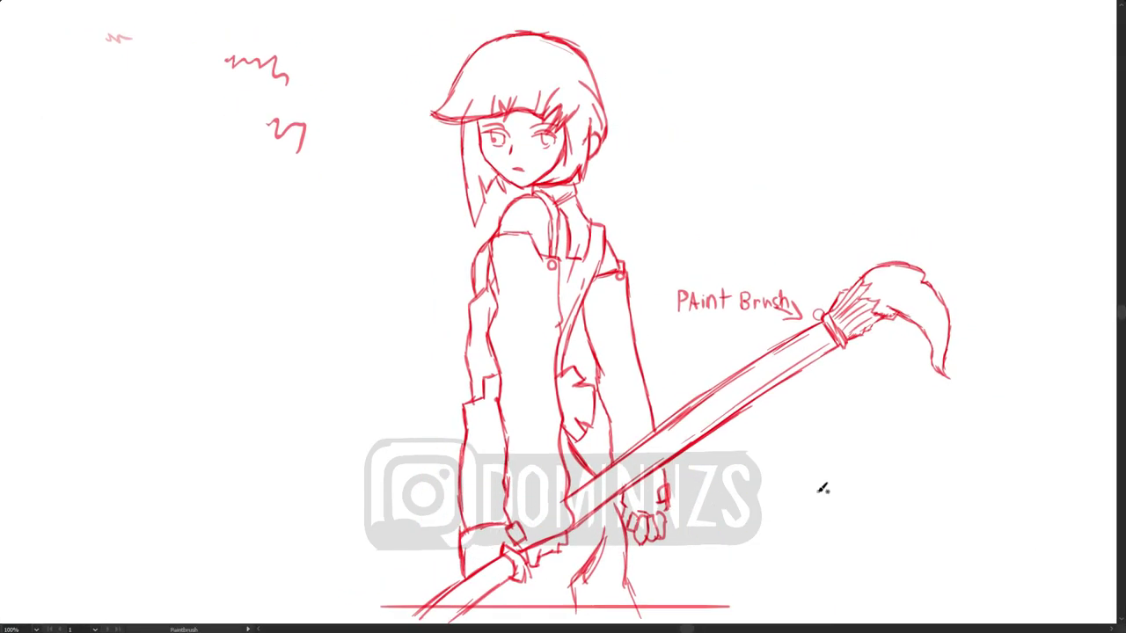
# Handwrite a short red note in the empty area beside the girl's near arm
pyautogui.moveTo(225, 248); pyautogui.dragTo(229, 265)
pyautogui.moveTo(240, 251); pyautogui.dragTo(245, 263)
pyautogui.moveTo(255, 248); pyautogui.dragTo(248, 267)
pyautogui.moveTo(267, 248); pyautogui.dragTo(259, 267)
pyautogui.moveTo(245, 257); pyautogui.dragTo(284, 265)
pyautogui.moveTo(284, 258)
pyautogui.mouseDown()
pyautogui.moveTo(365, 248)
pyautogui.moveTo(393, 253)
pyautogui.moveTo(387, 260)
pyautogui.mouseUp()
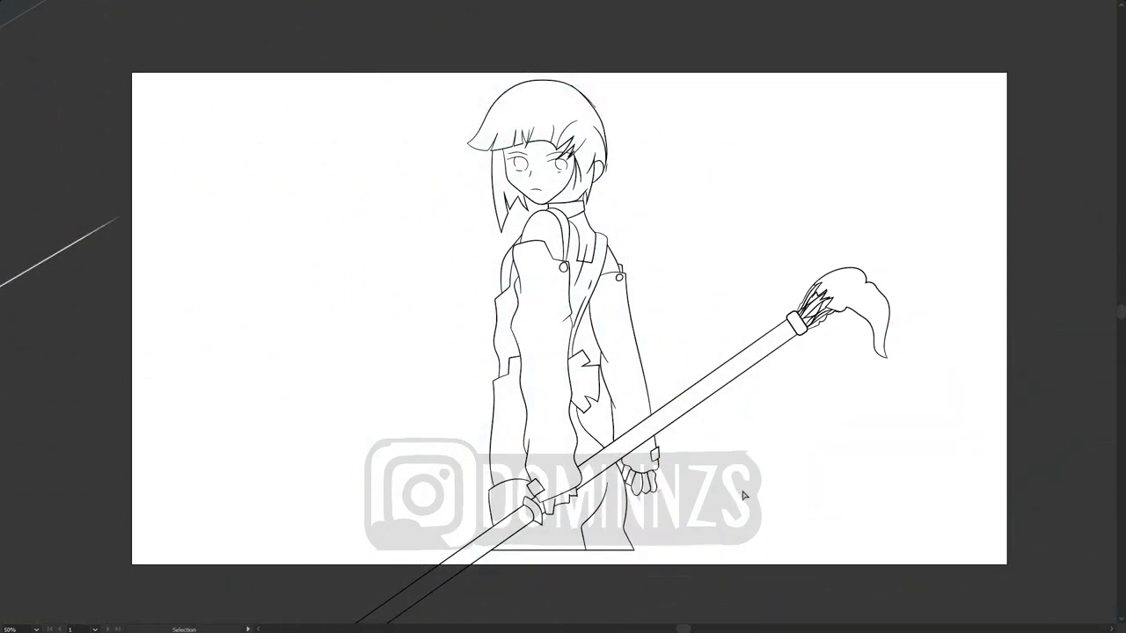
# Examine the clean black line art of the girl and the giant paintbrush, as a whole and closer up
pyautogui.scroll(3, 744, 496)
pyautogui.moveTo(775, 490); pyautogui.dragTo(693, 496)
pyautogui.hotkey('ctrl', '-')
pyautogui.hotkey('ctrl', '+')
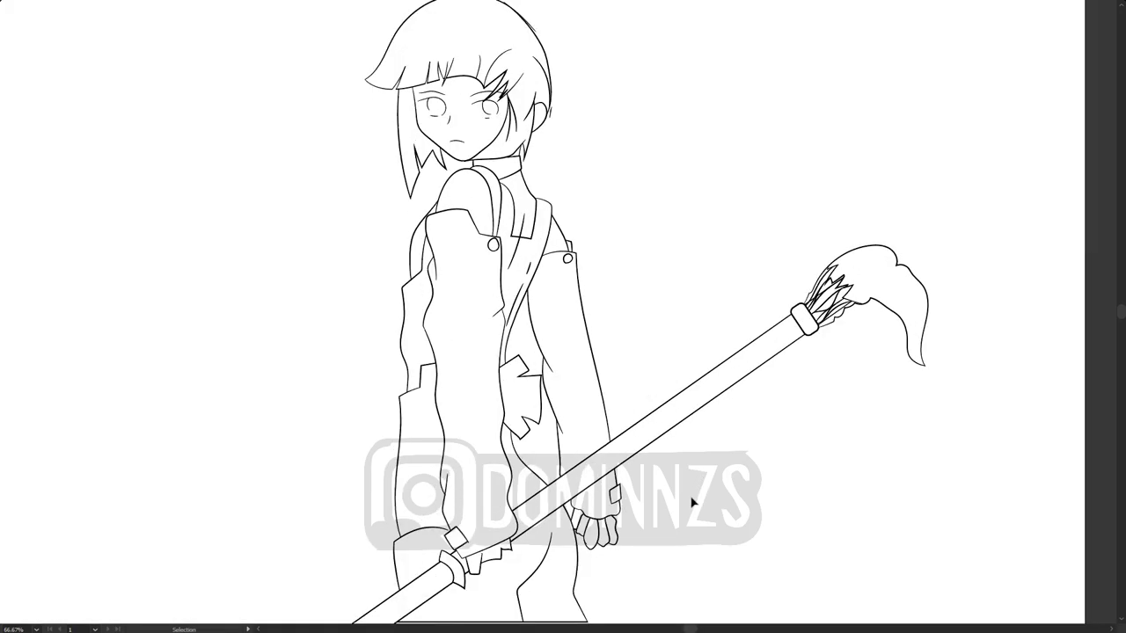
pyautogui.hotkey('ctrl', '-')
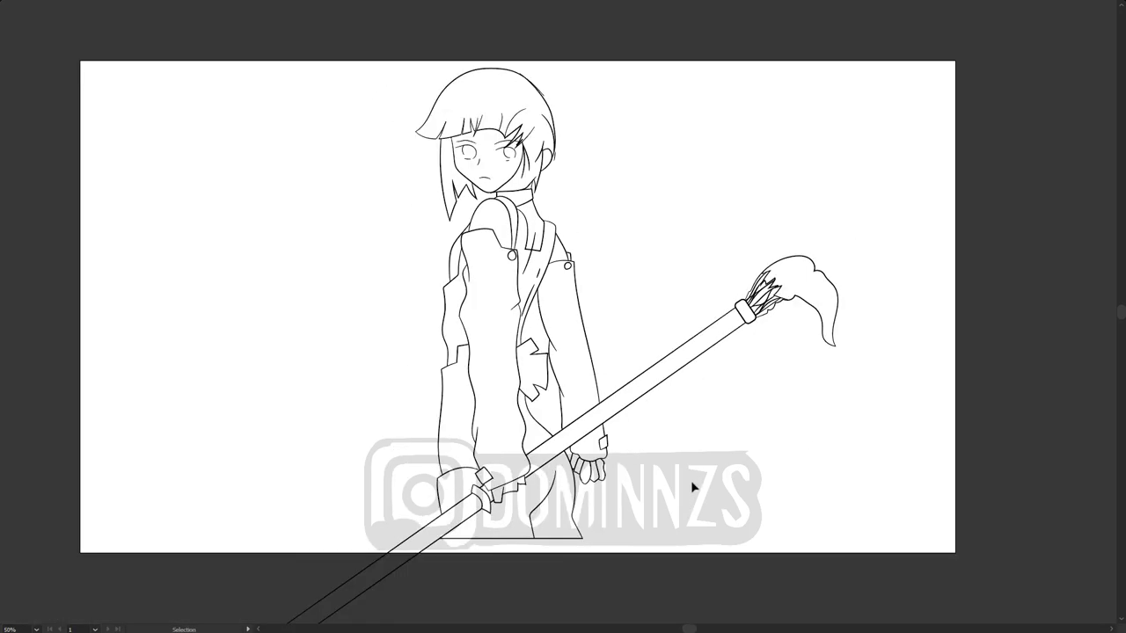
pyautogui.press('z')
pyautogui.moveTo(778, 473); pyautogui.dragTo(802, 471)
pyautogui.moveTo(729, 459); pyautogui.dragTo(747, 511)
pyautogui.moveTo(475, 360); pyautogui.dragTo(515, 329)
pyautogui.press('space')
pyautogui.scroll(1, 515, 329)
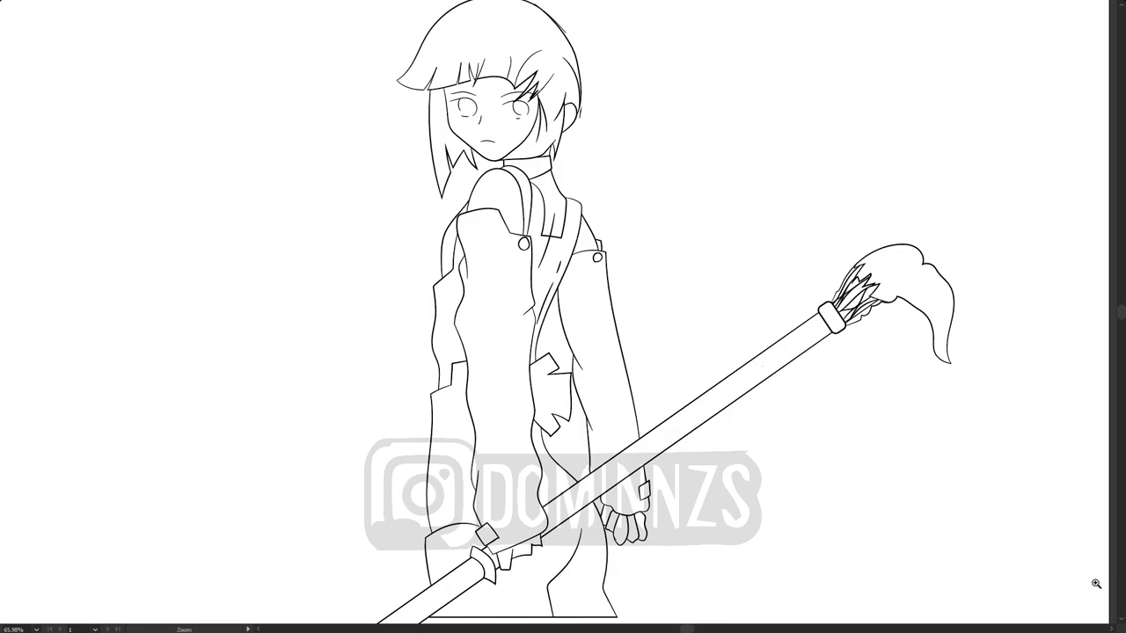
pyautogui.press('space')
pyautogui.moveTo(1040, 516); pyautogui.dragTo(1046, 520)
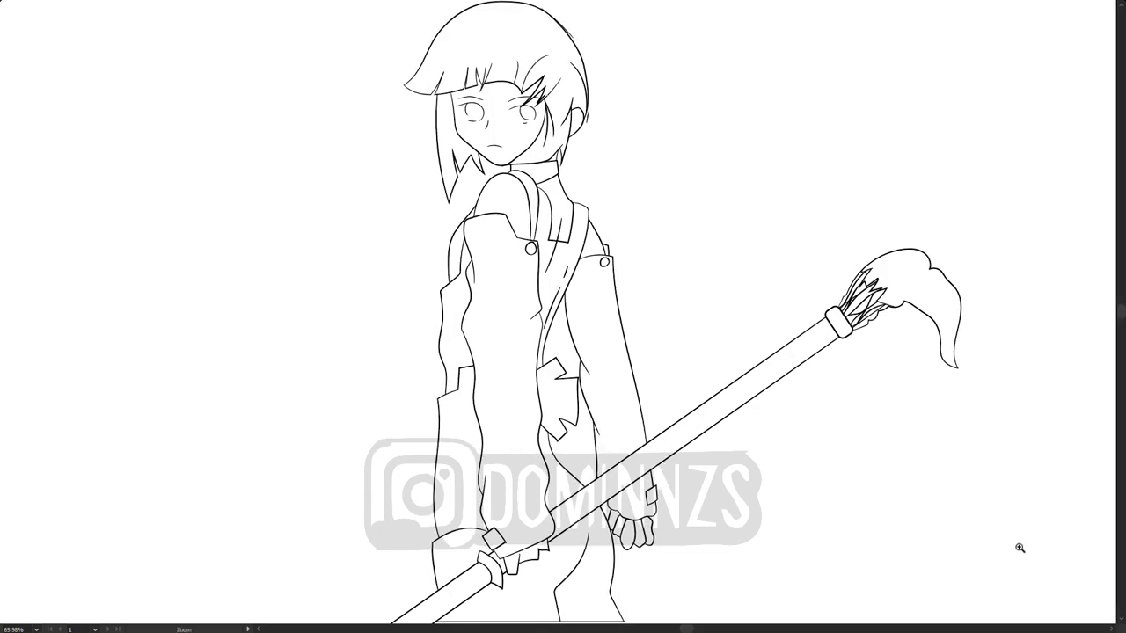